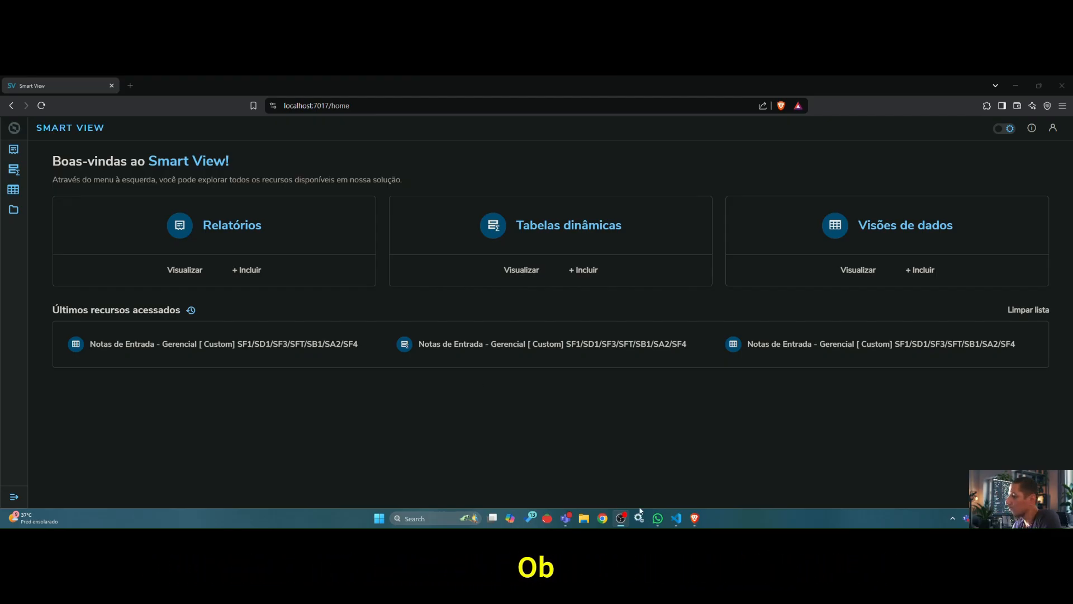
Switch to VS Code and examine the tables declared in the provider annotation of sv_com_nota_entrada.tlpp
left_click(676, 518)
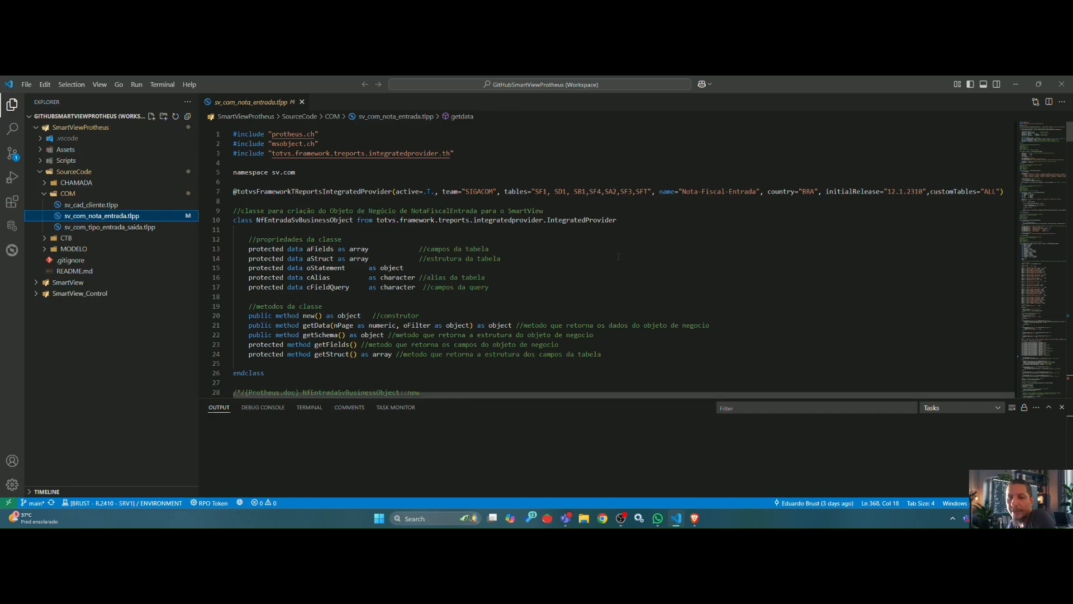
left_click_drag(536, 191, 645, 191)
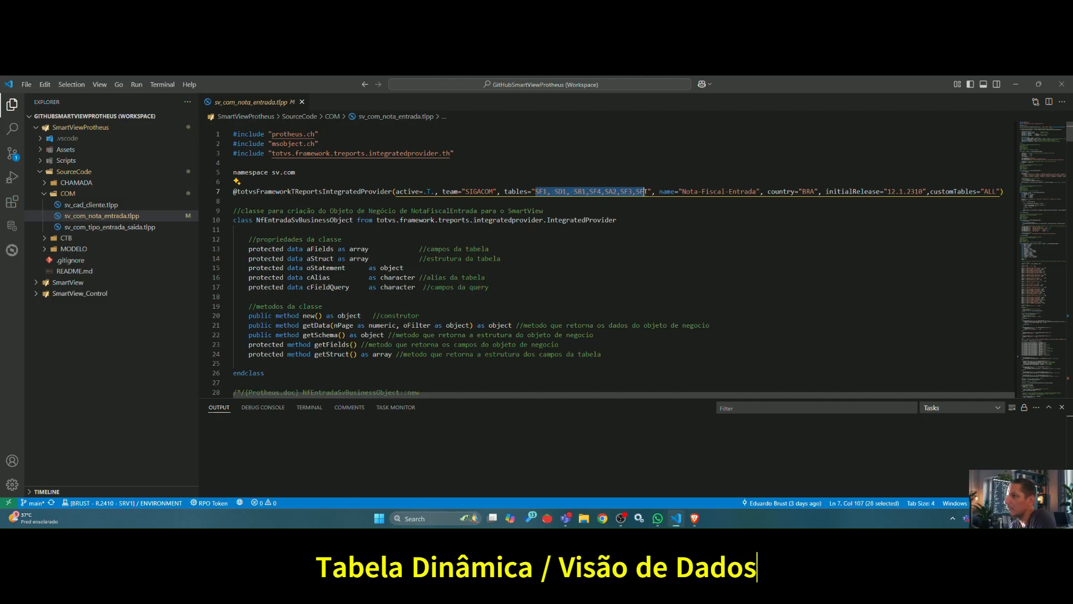
left_click(620, 264)
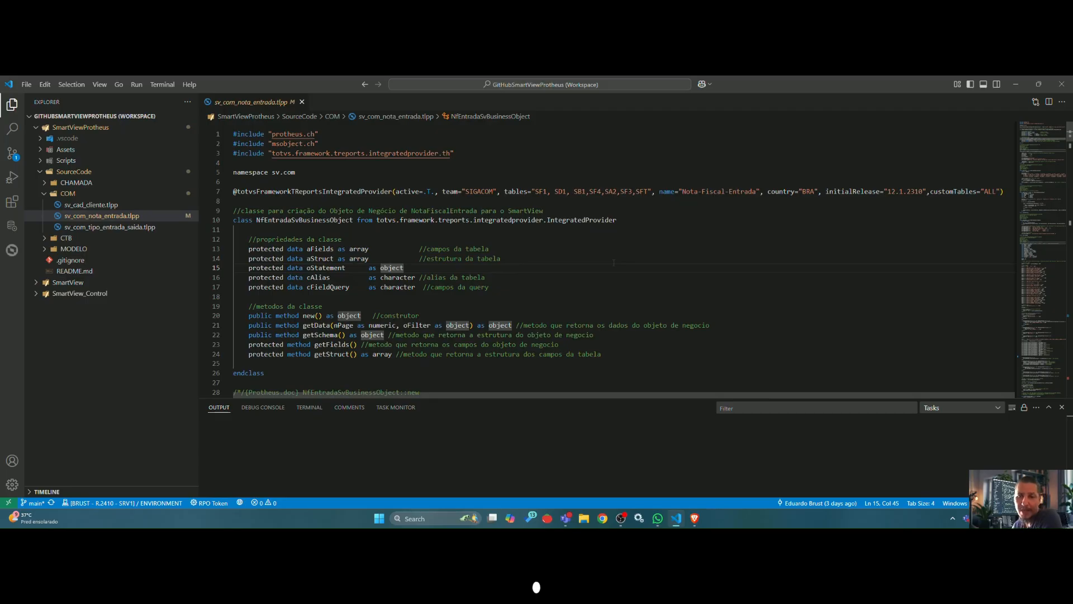
Switch to Smart View in the browser and open the dynamic table "Notas de Entrada - Gerencial [ Custom]" for viewing
left_click(695, 518)
left_click(17, 191)
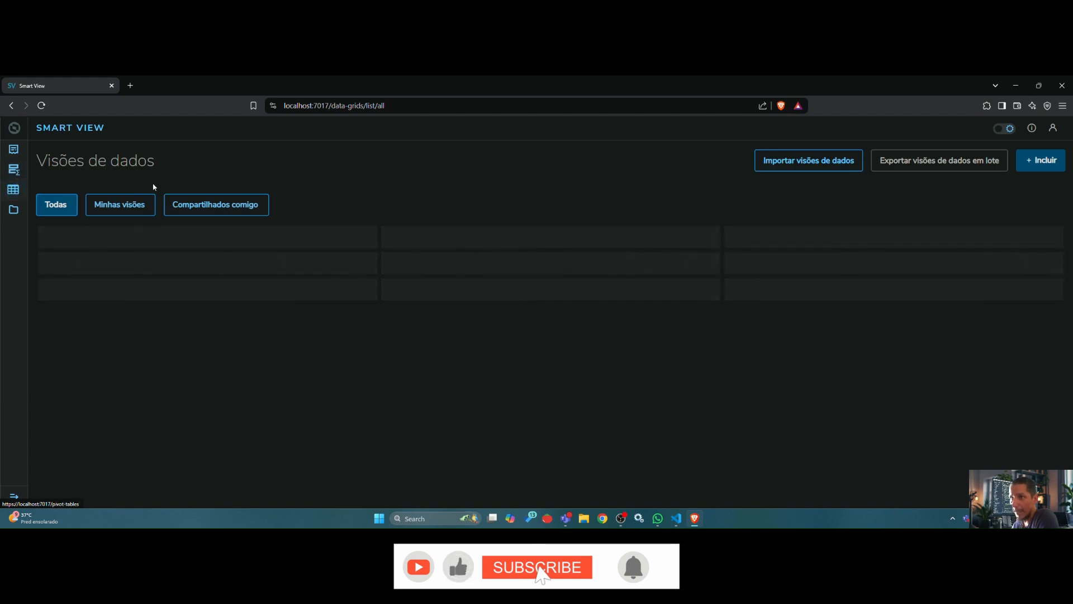
left_click(14, 169)
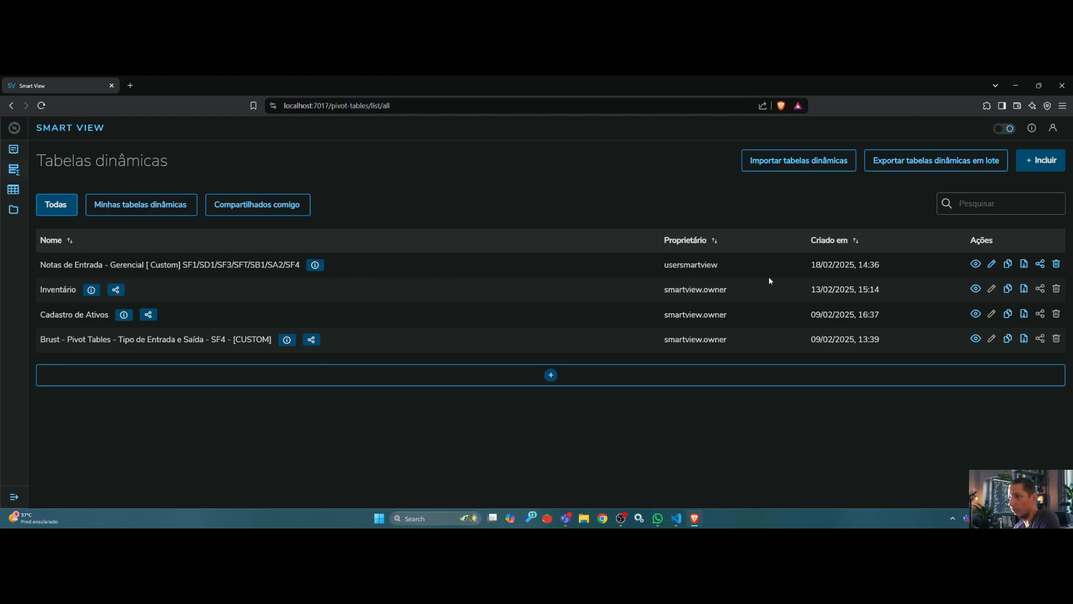
left_click(976, 264)
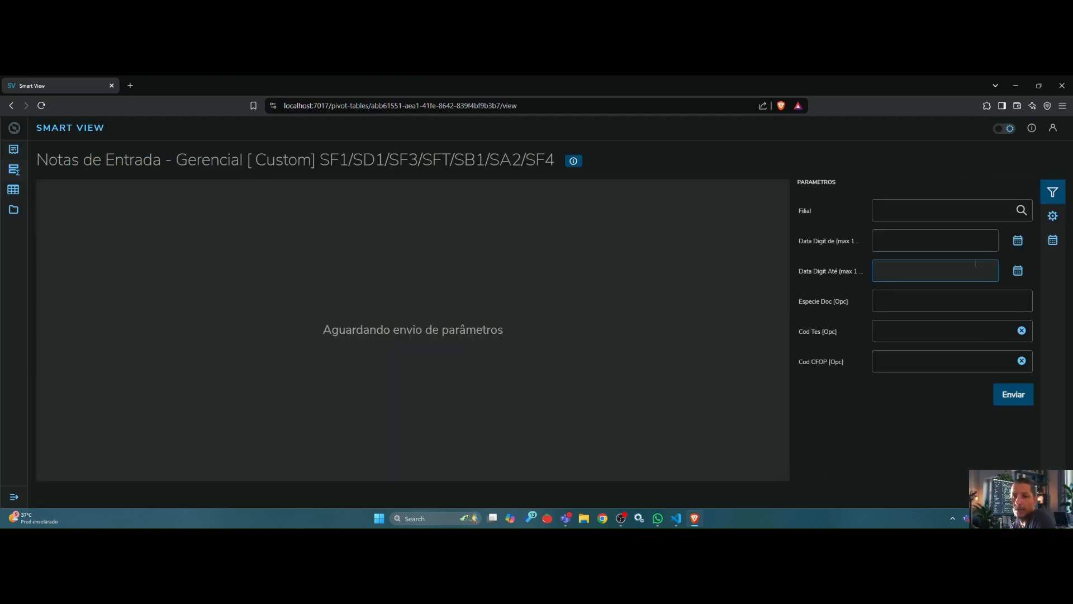
Run the dynamic table with Filial 01 and entry dates (Data Digit) from 01/02/2025 to 28/02/2025
left_click(1022, 210)
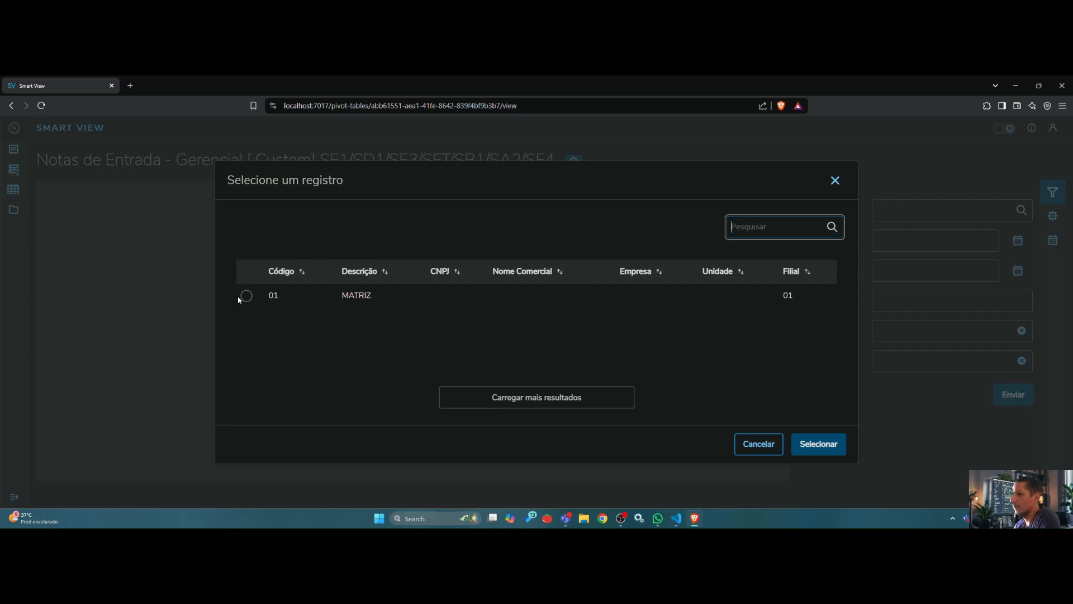
left_click(246, 296)
left_click(818, 444)
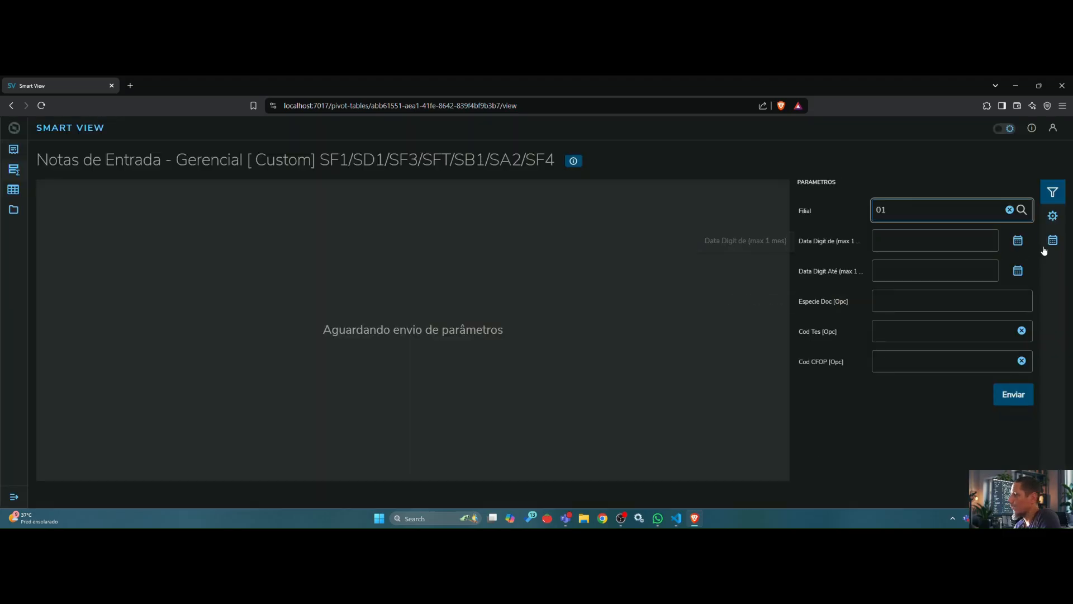
left_click(1023, 243)
left_click(1020, 293)
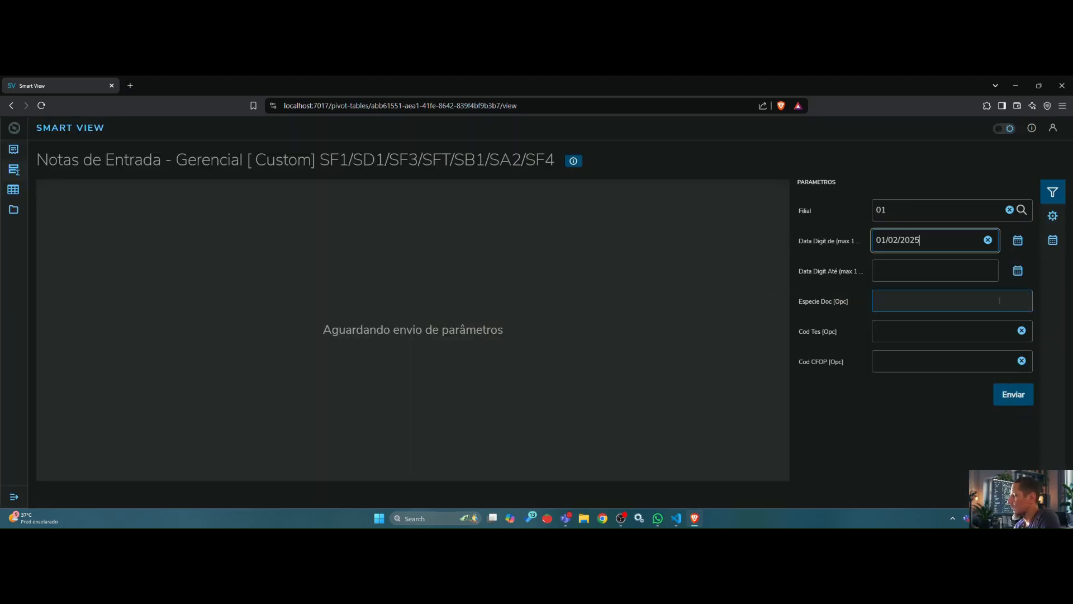
left_click(1018, 271)
left_click(990, 393)
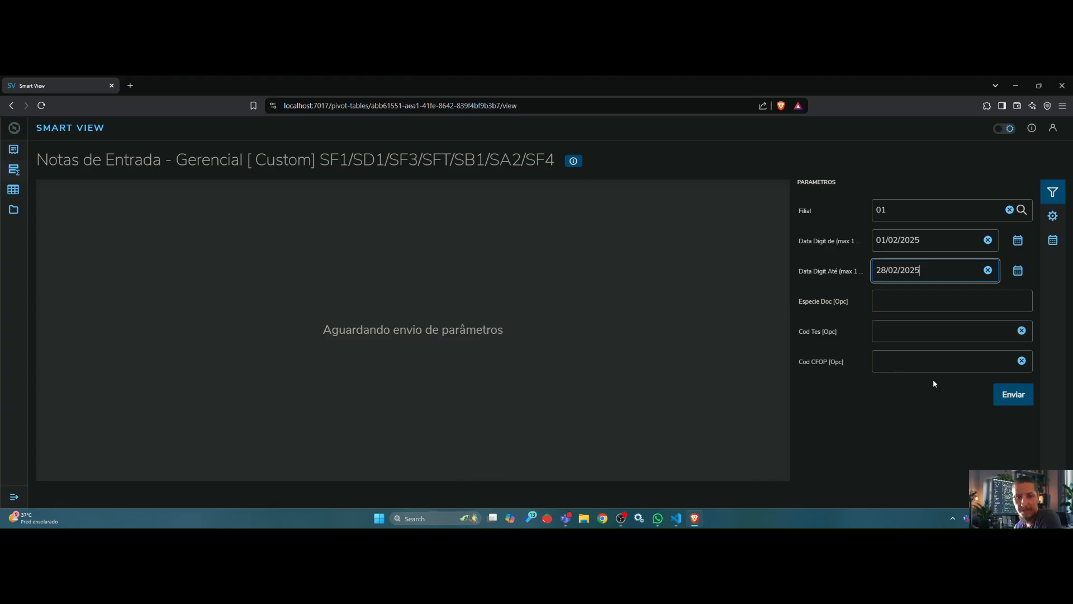
left_click(1015, 395)
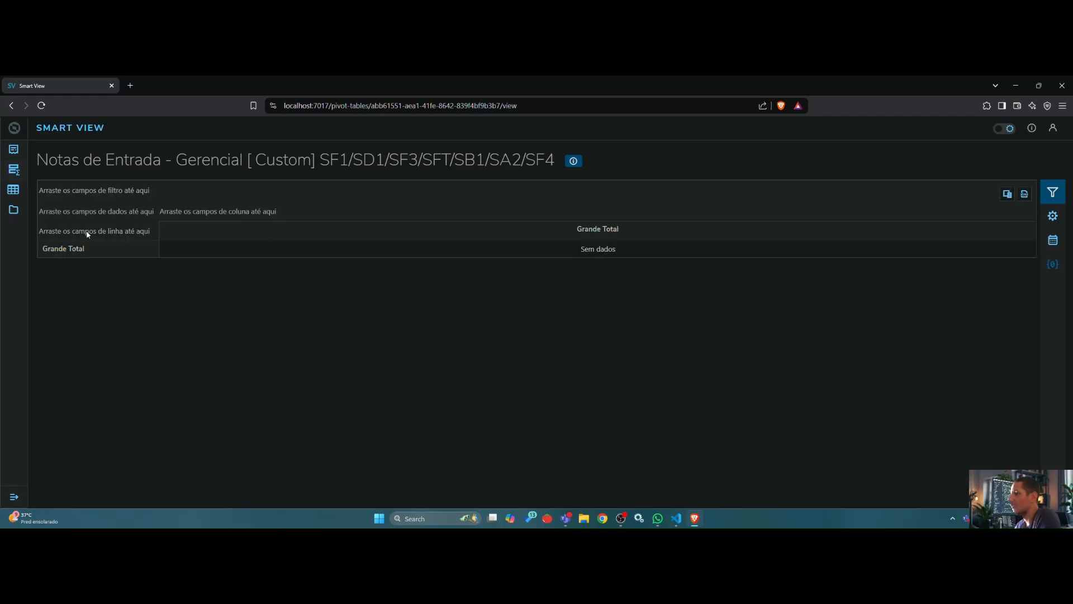
Add the Cod. Fiscal field to the dynamic table as a row field
left_click(1007, 194)
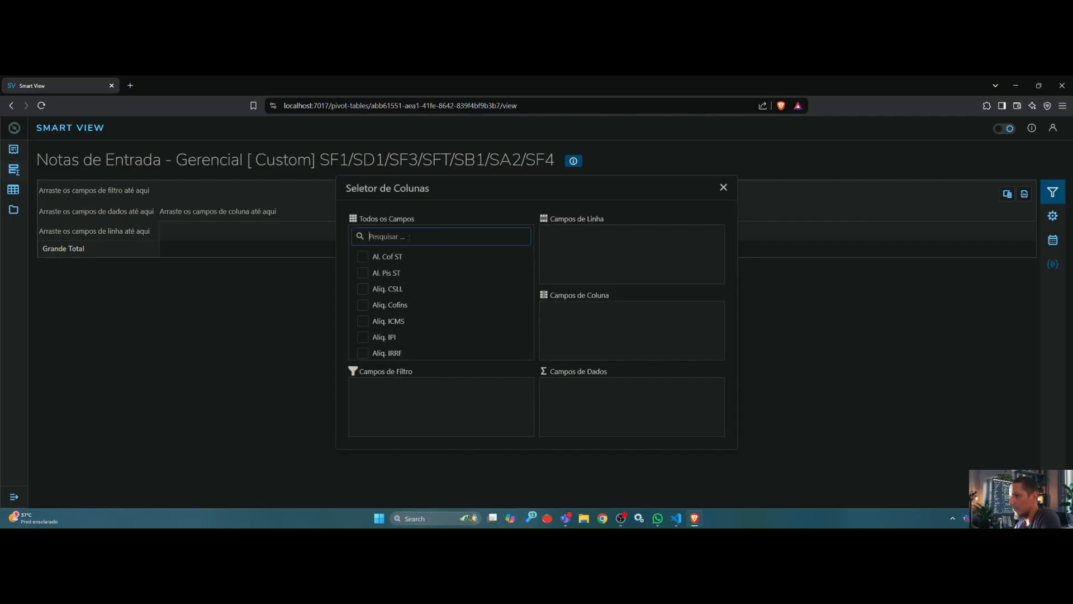
type("cod")
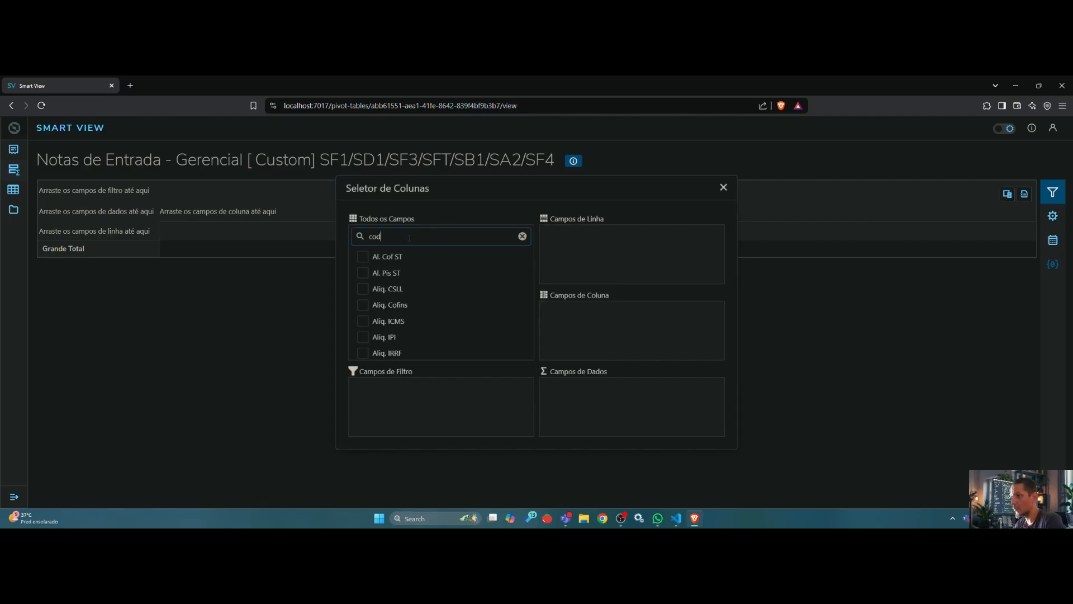
left_click(363, 257)
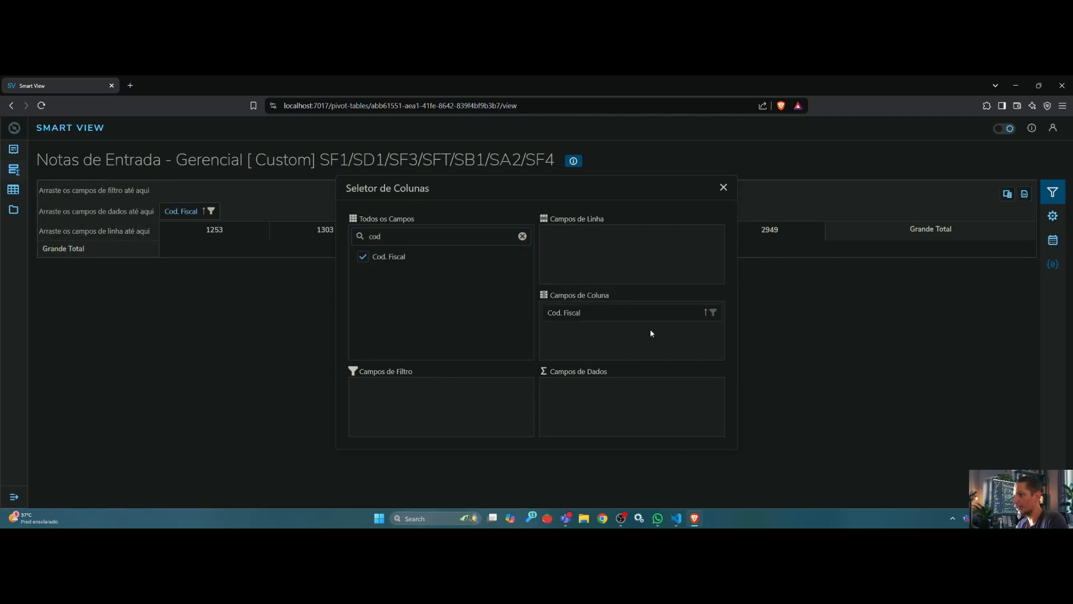
left_click_drag(620, 317, 612, 246)
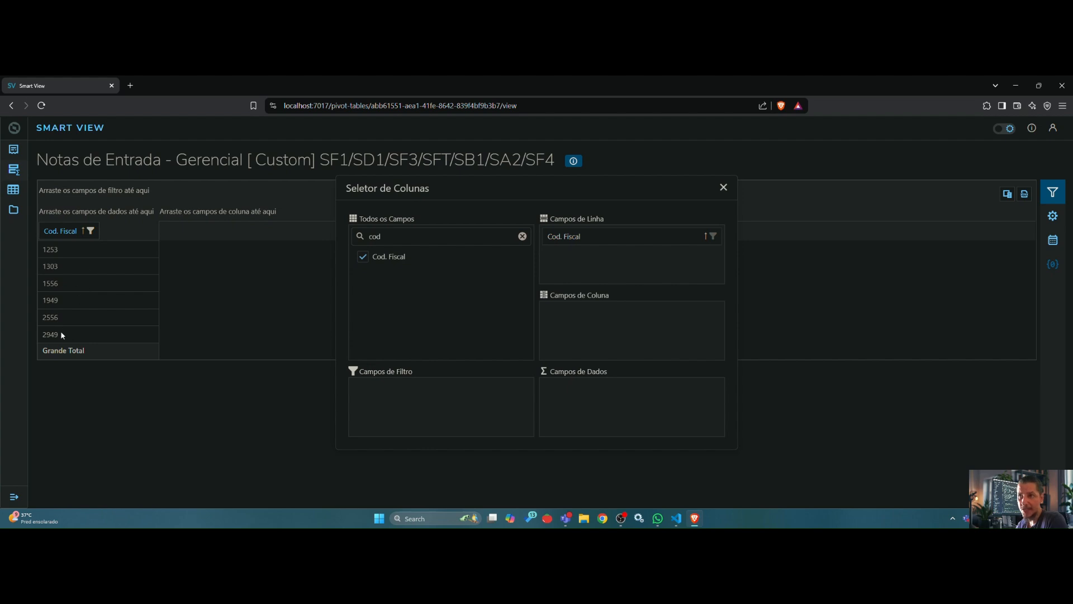
Add the Numero field to the dynamic table as a data field and close the column selector
left_click(404, 238)
key("BackSpace")
key("BackSpace")
key("BackSpace")
type("numero")
left_click(363, 257)
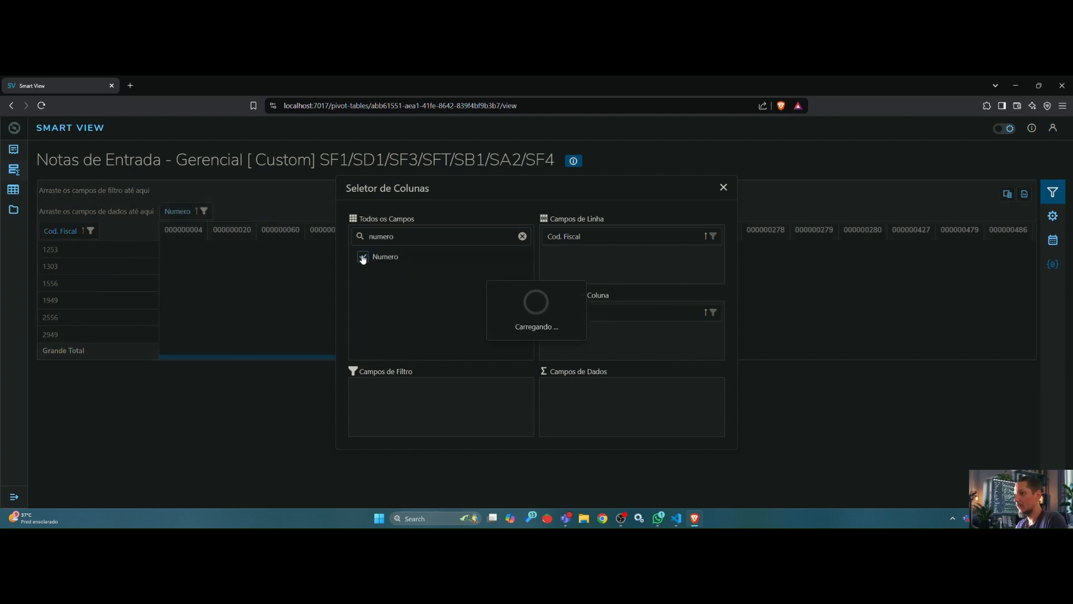
left_click_drag(593, 319, 594, 391)
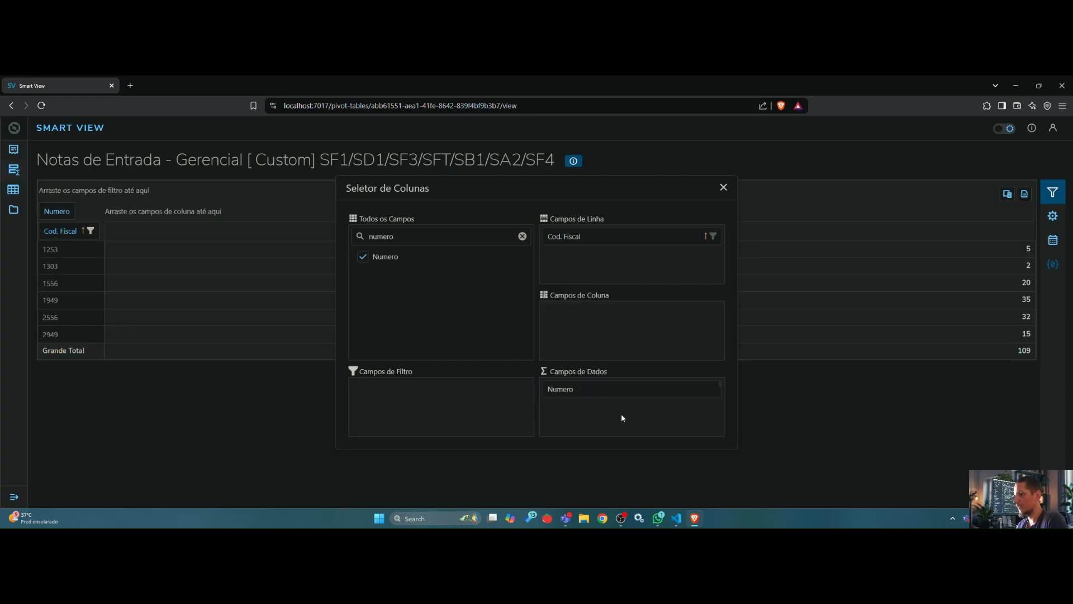
left_click(724, 187)
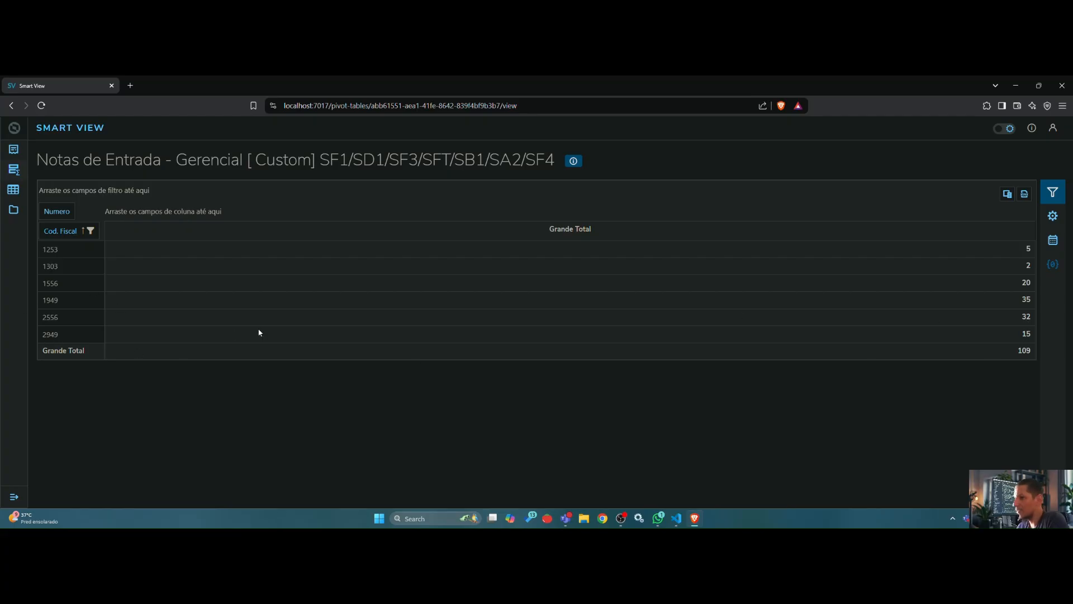
Capture a screenshot of the Smart View page area containing the whole dynamic table
left_click(378, 517)
left_click(541, 317)
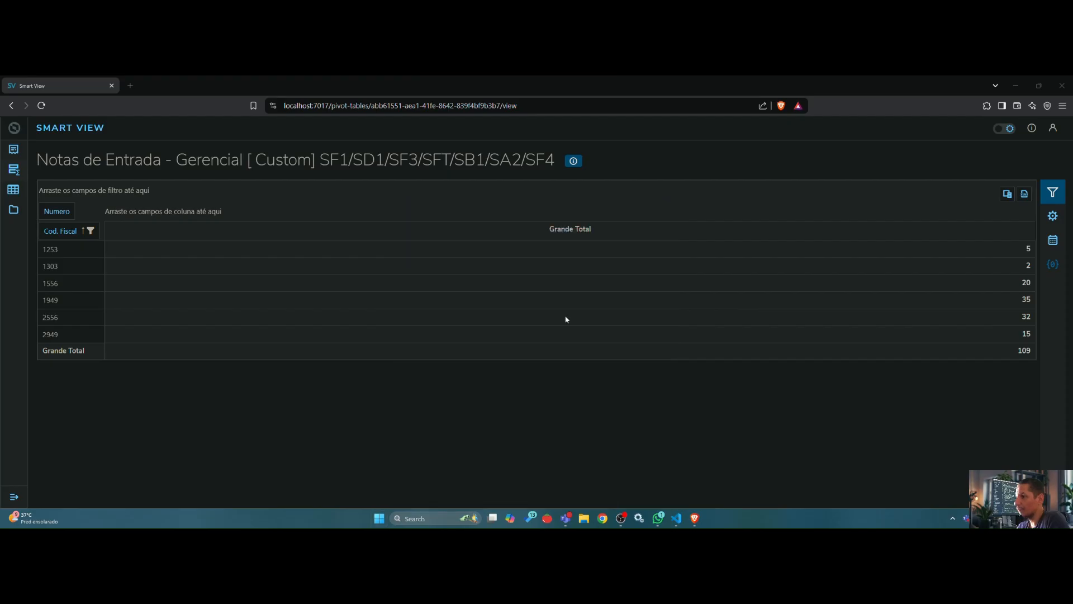
left_click_drag(5, 116, 1072, 372)
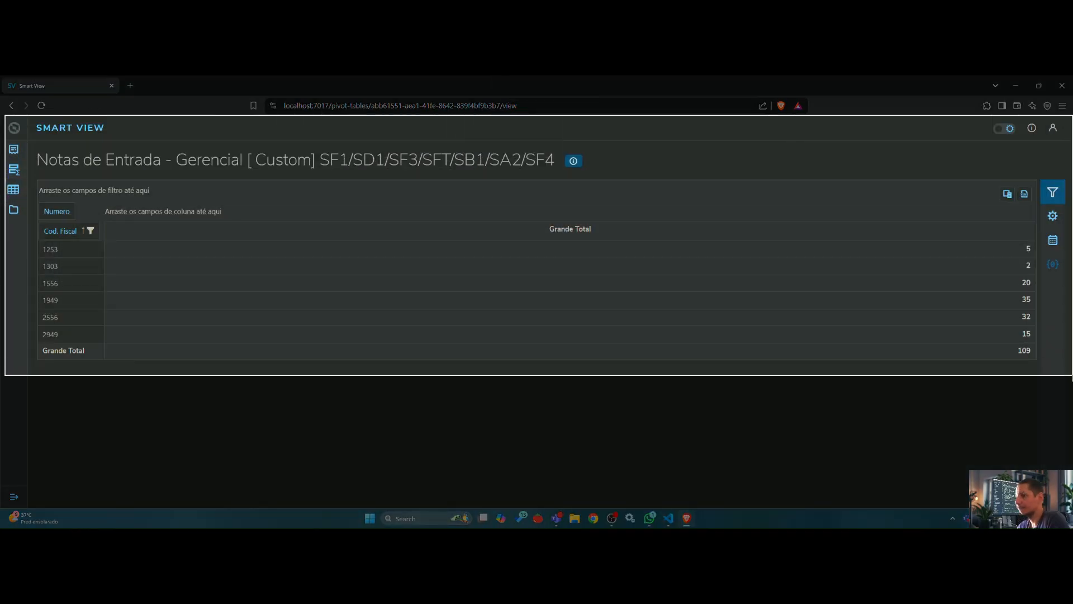
left_click_drag(737, 240, 616, 167)
left_click(753, 167)
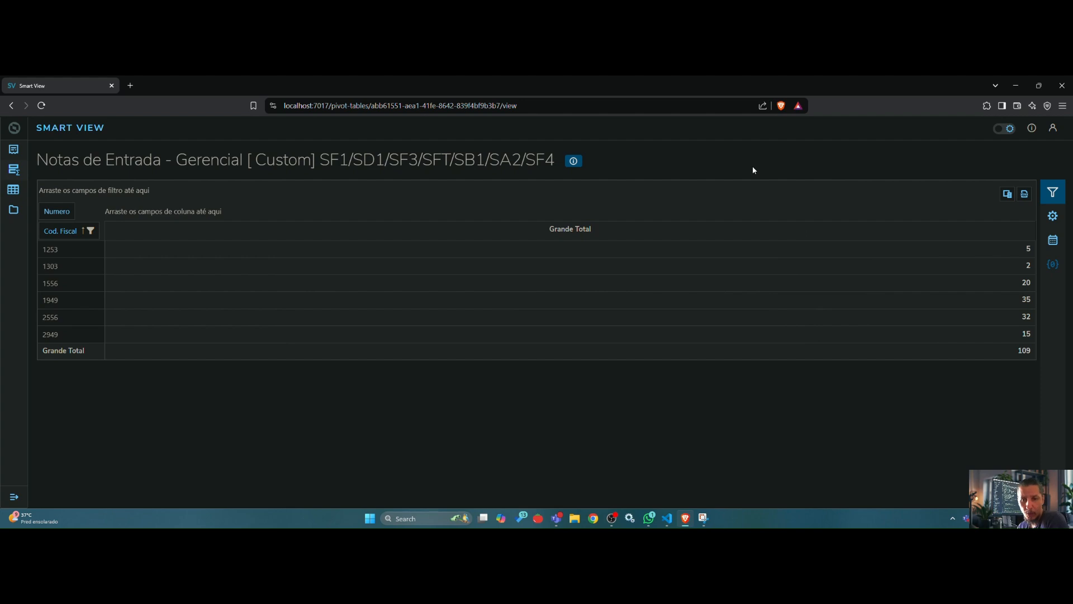
Check the Core and UI version information of Smart View
left_click(1032, 130)
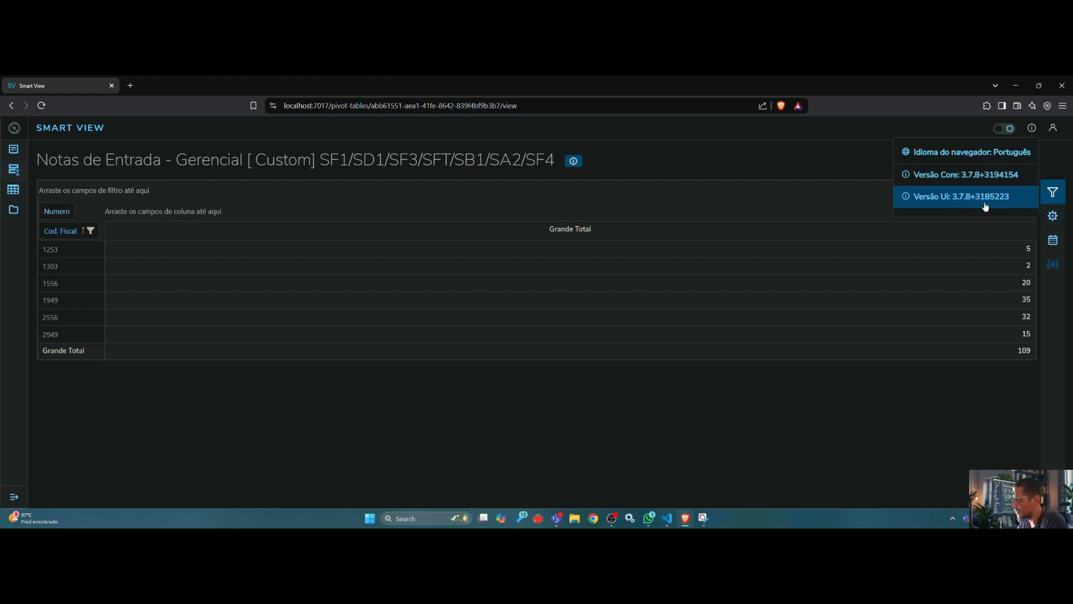
left_click(836, 163)
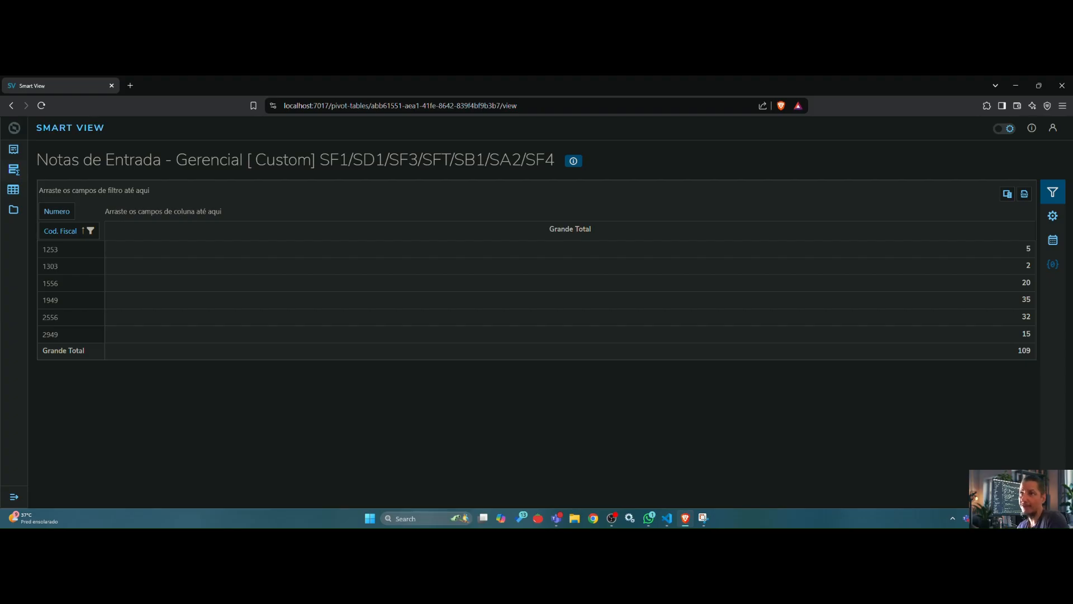
Open the data view "Notas de Entrada - Gerencial [ Custom]" and set its Filial parameter to 01, MATRIZ
left_click(14, 190)
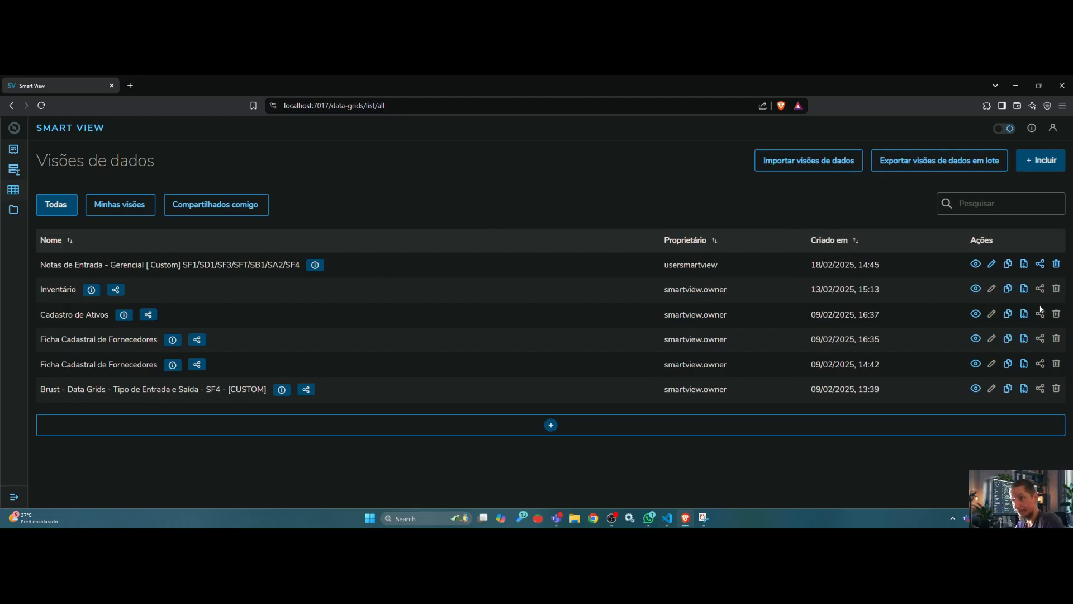
left_click(976, 264)
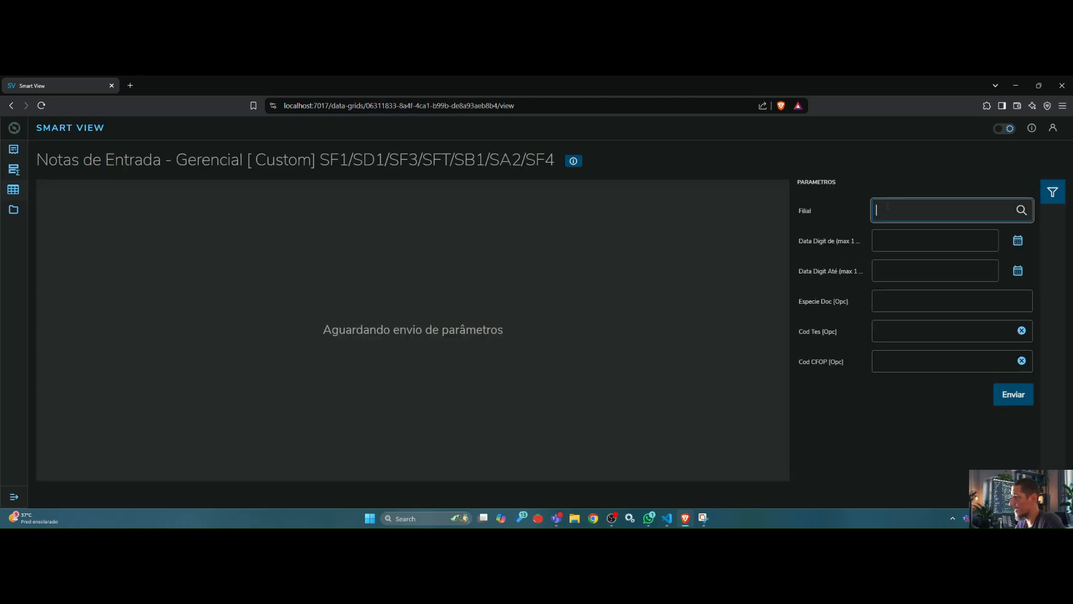
left_click(887, 207)
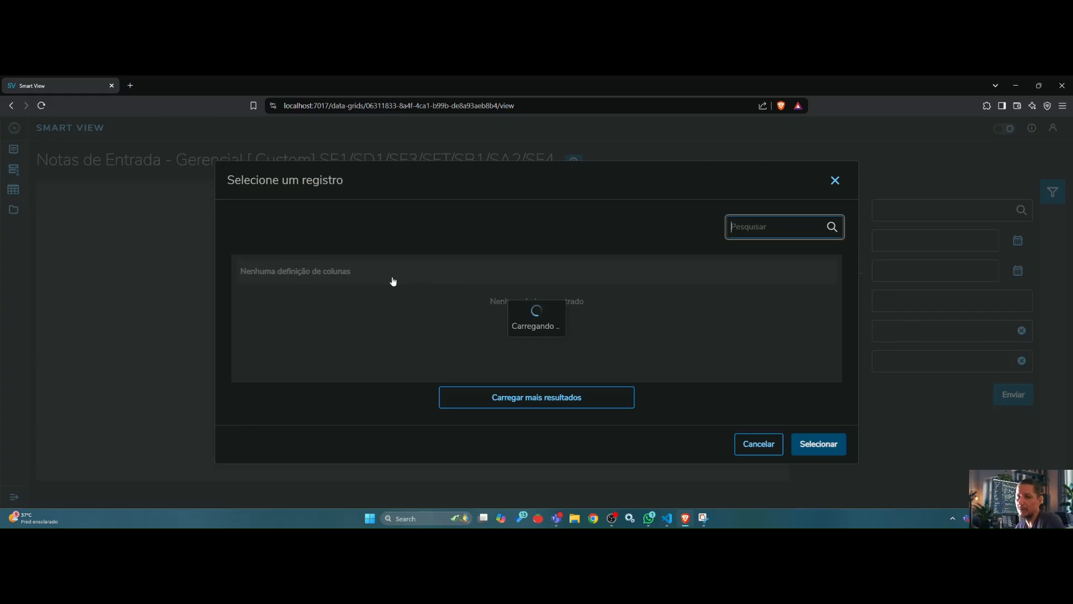
left_click(246, 296)
left_click(819, 444)
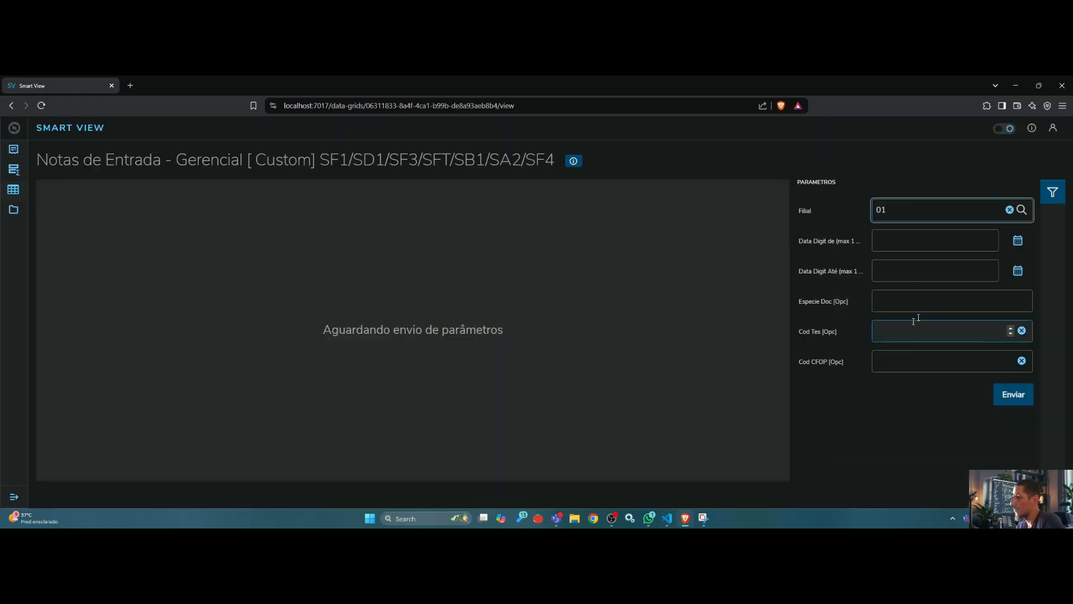
Choose the start and end entry dates (Data Digit) and submit the parameters to load the data view
left_click(1018, 241)
left_click(1001, 304)
left_click(1022, 275)
left_click(985, 396)
left_click(1018, 396)
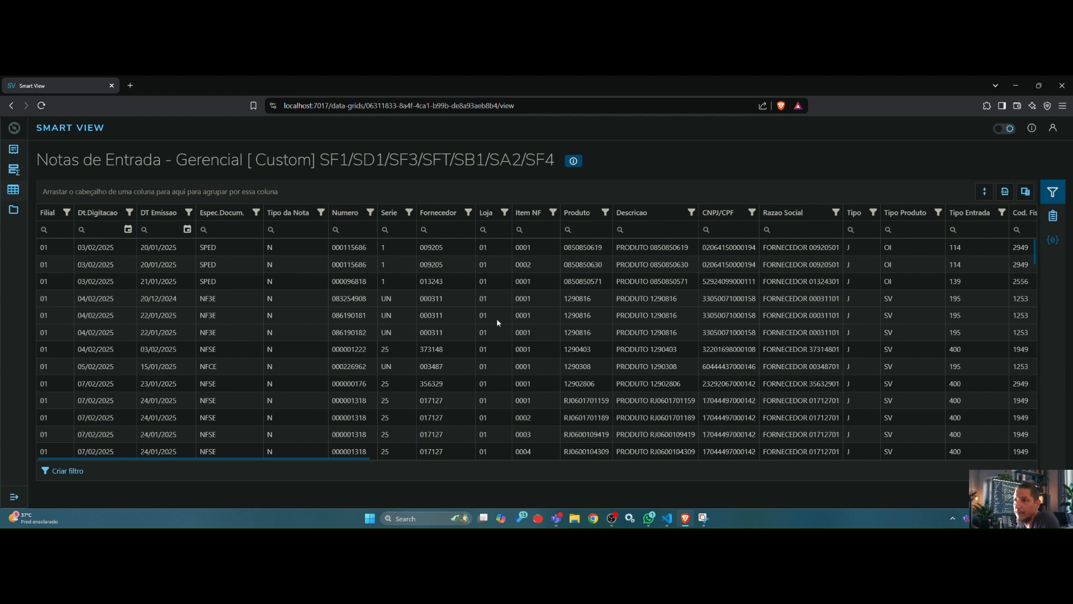
Examine the data view's product, fiscal code and tax columns along with the source tables named in its title
left_click_drag(357, 457, 586, 457)
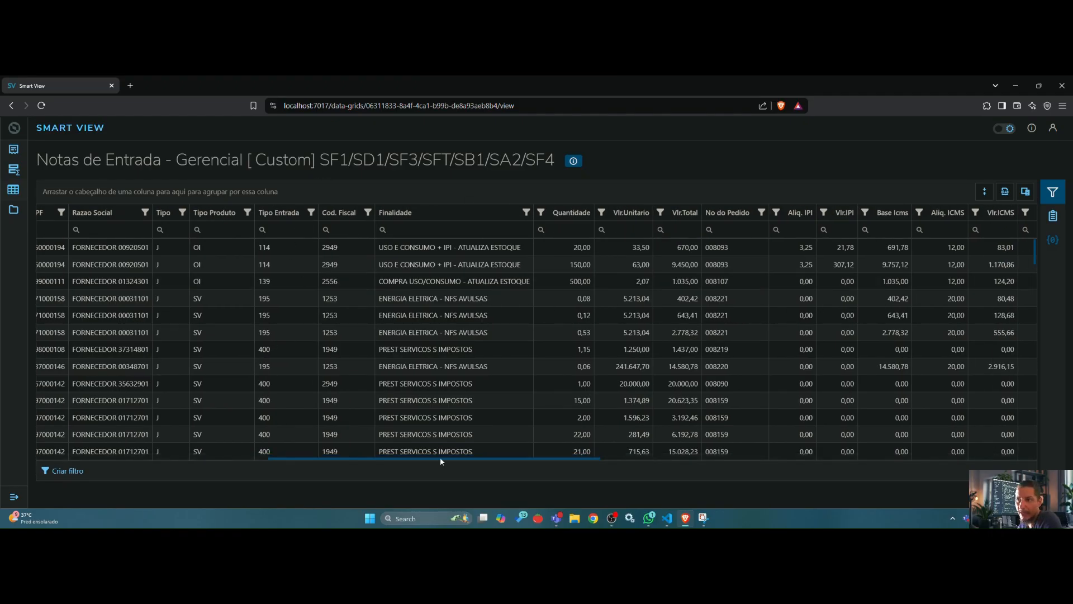
left_click_drag(446, 459, 468, 459)
left_click_drag(320, 160, 555, 160)
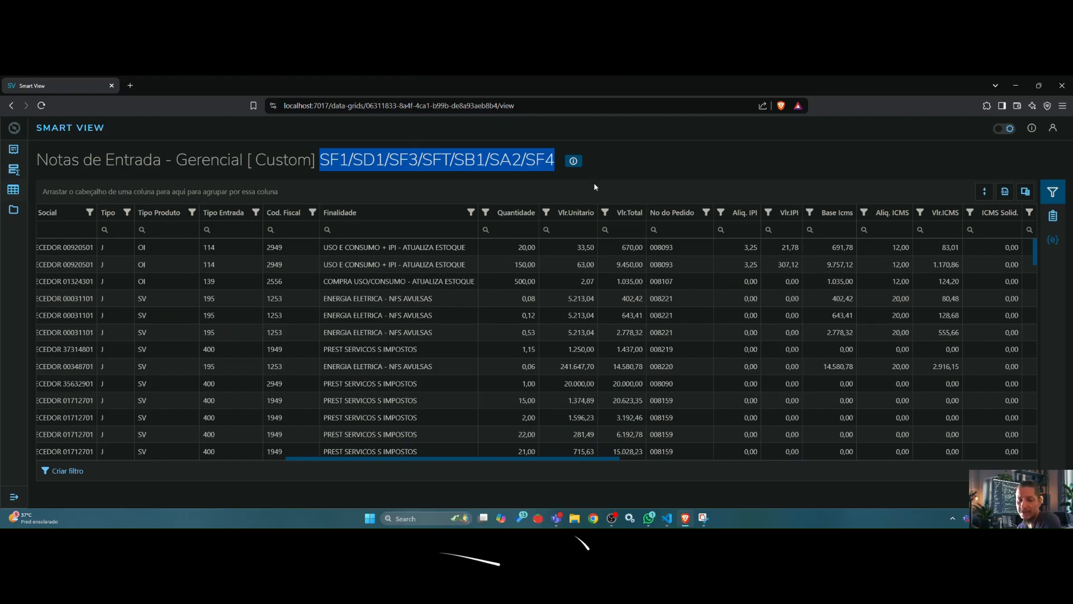
left_click_drag(569, 460, 686, 464)
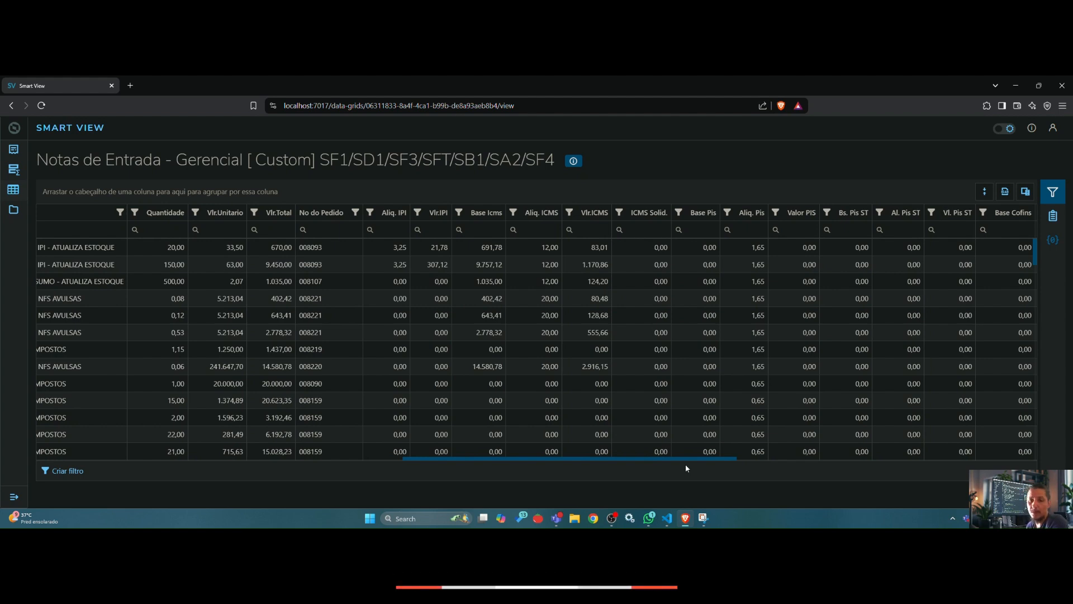
left_click_drag(686, 466, 475, 468)
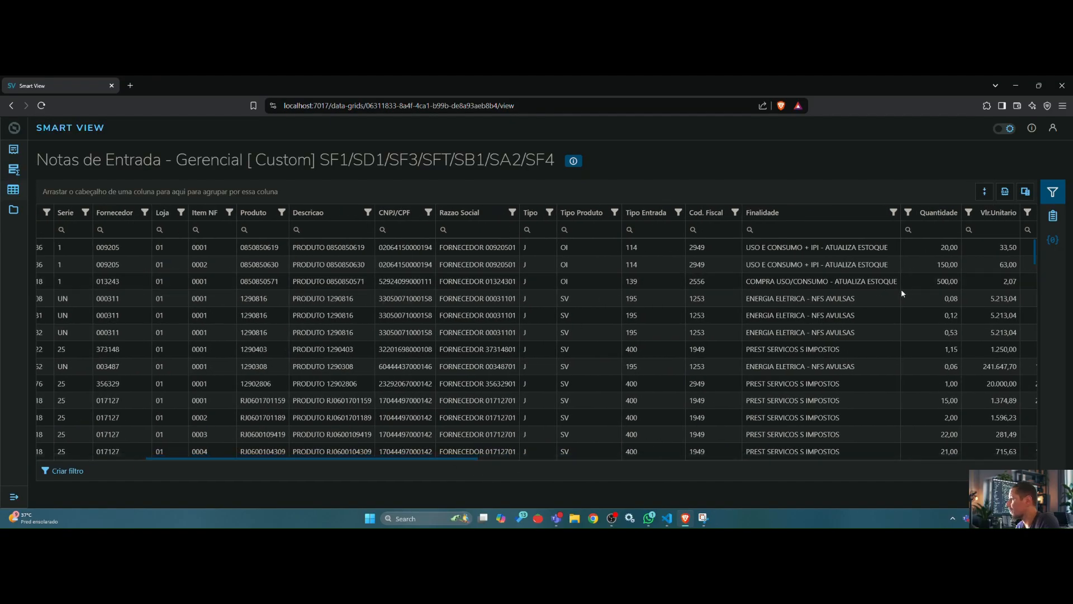
Group the data view's rows by the Cod. Fiscal column
left_click_drag(706, 213, 60, 193)
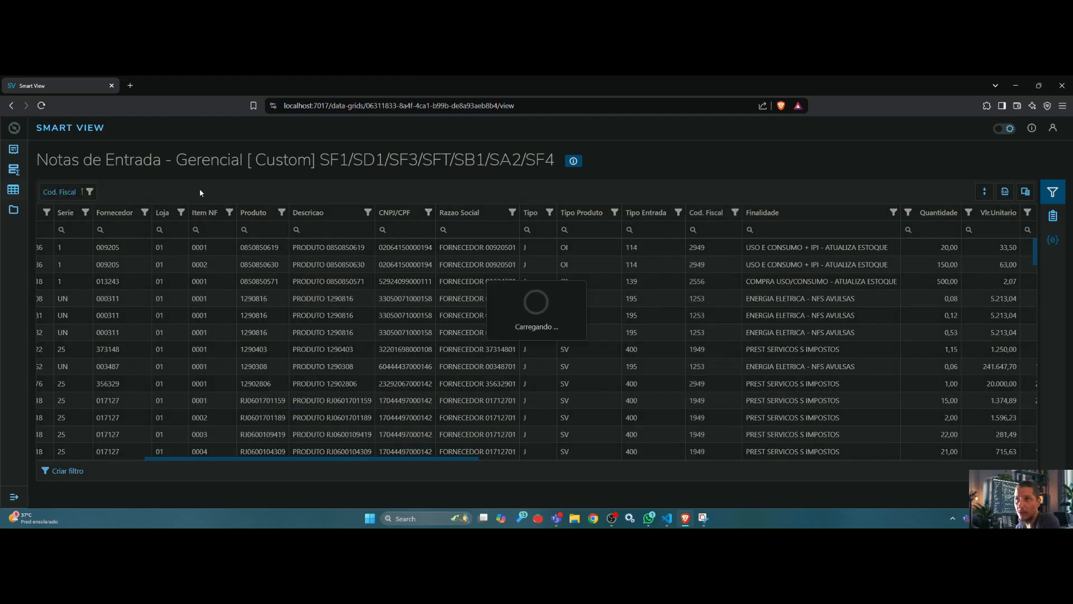
left_click(64, 456)
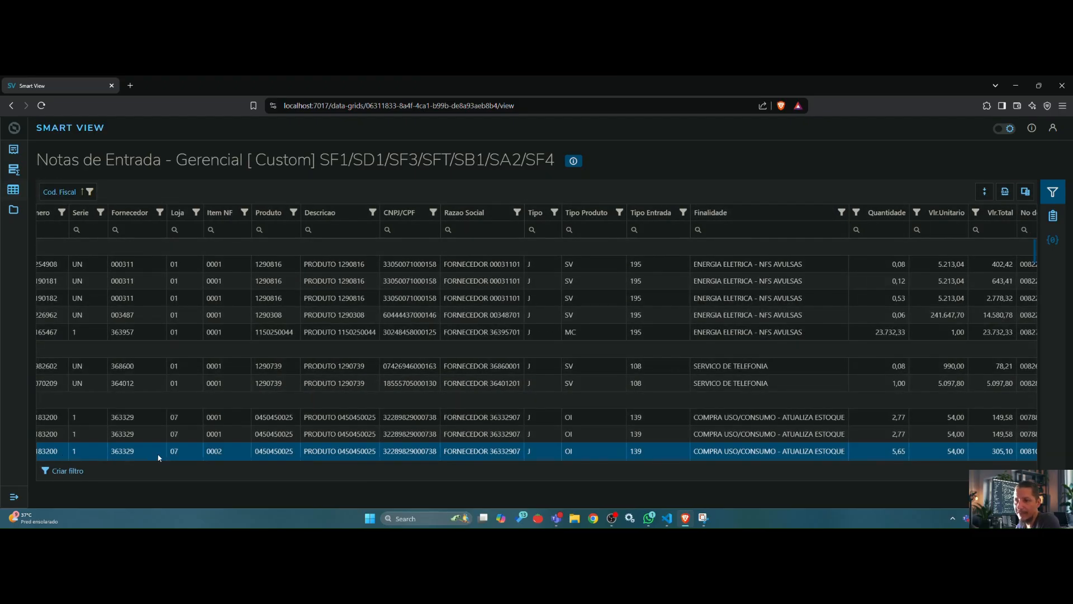
left_click(324, 437)
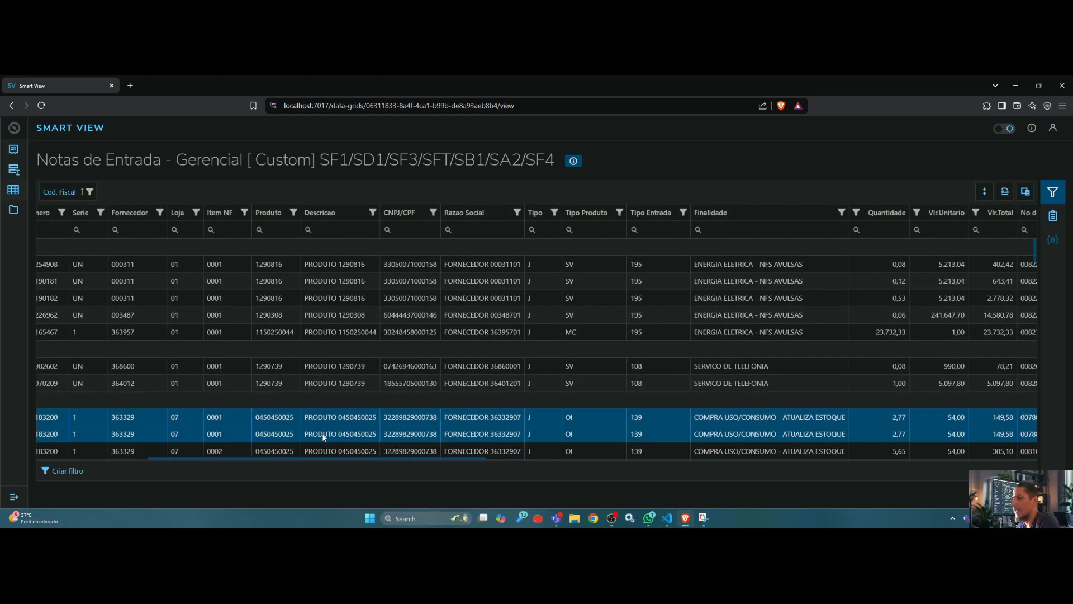
Collapse all the Cod. Fiscal groups, from 1253 through 2949, so only their group rows remain
left_click_drag(186, 458, 42, 455)
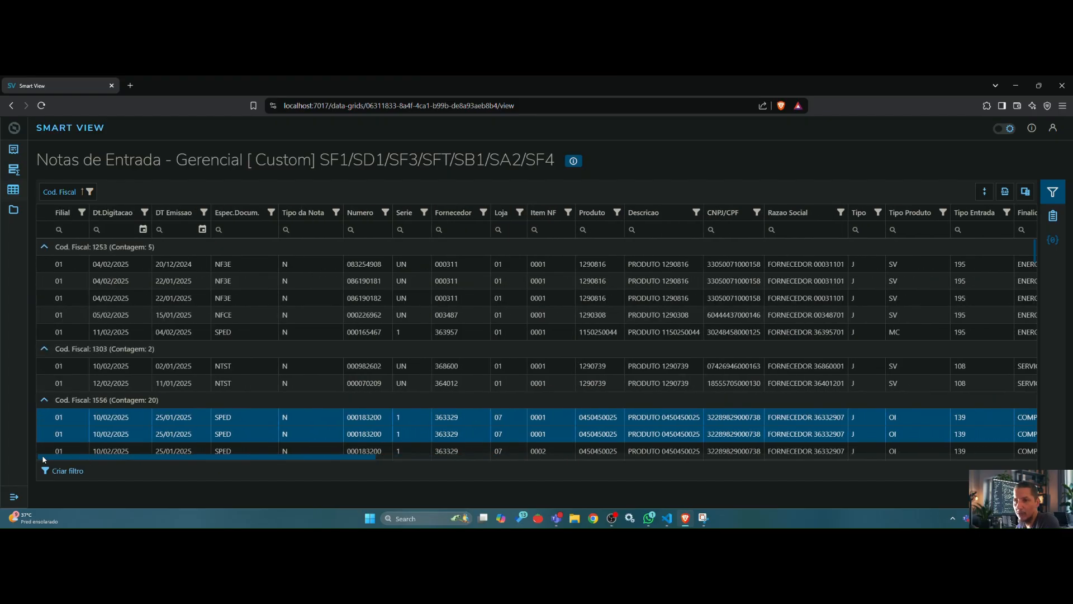
left_click(44, 246)
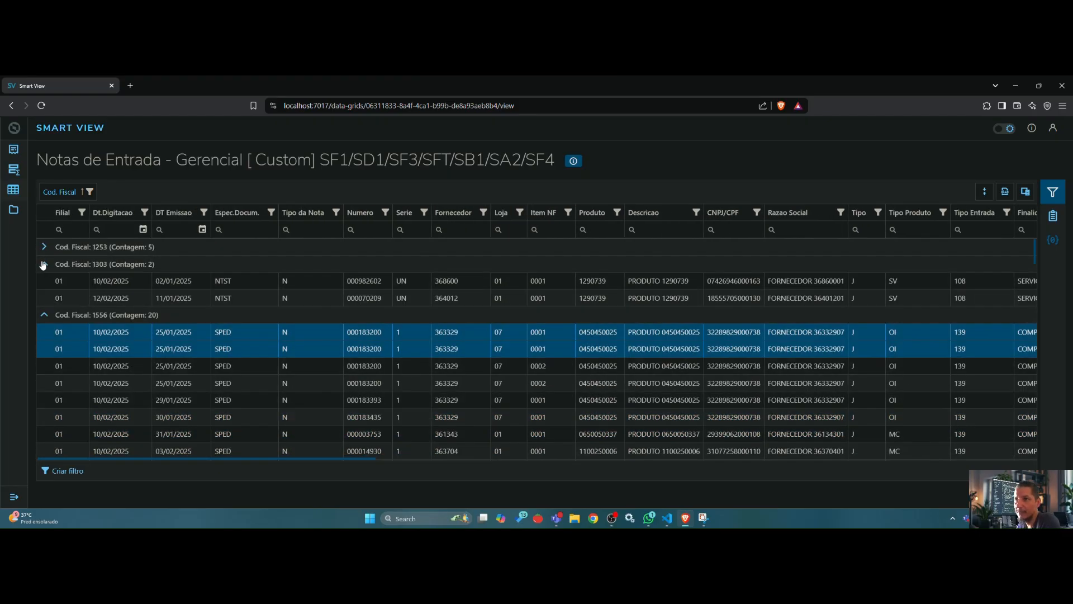
left_click(44, 264)
left_click(44, 281)
left_click(43, 298)
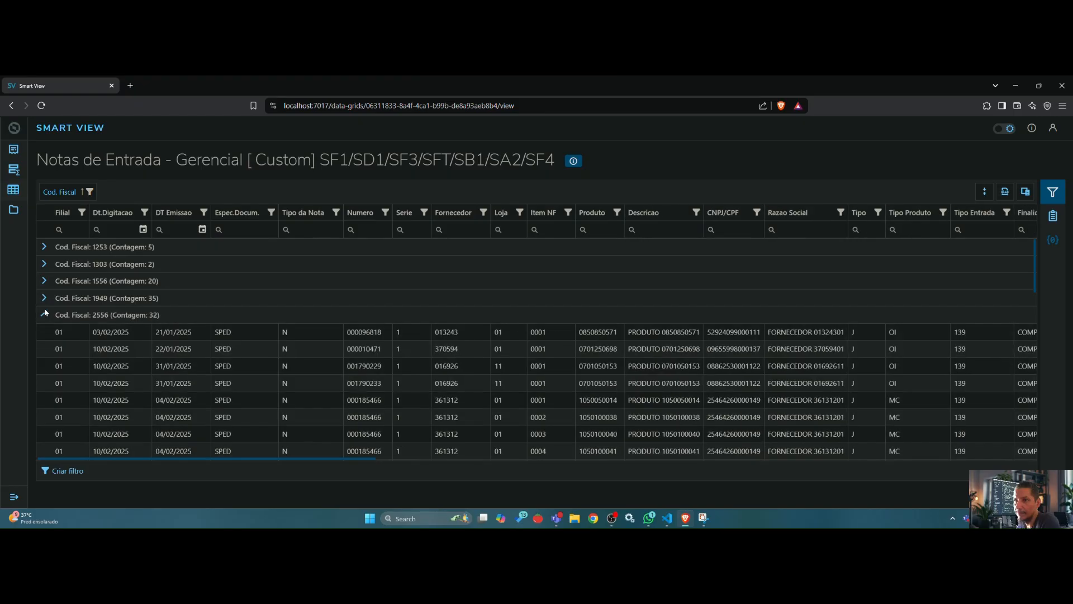
left_click(43, 315)
left_click(44, 332)
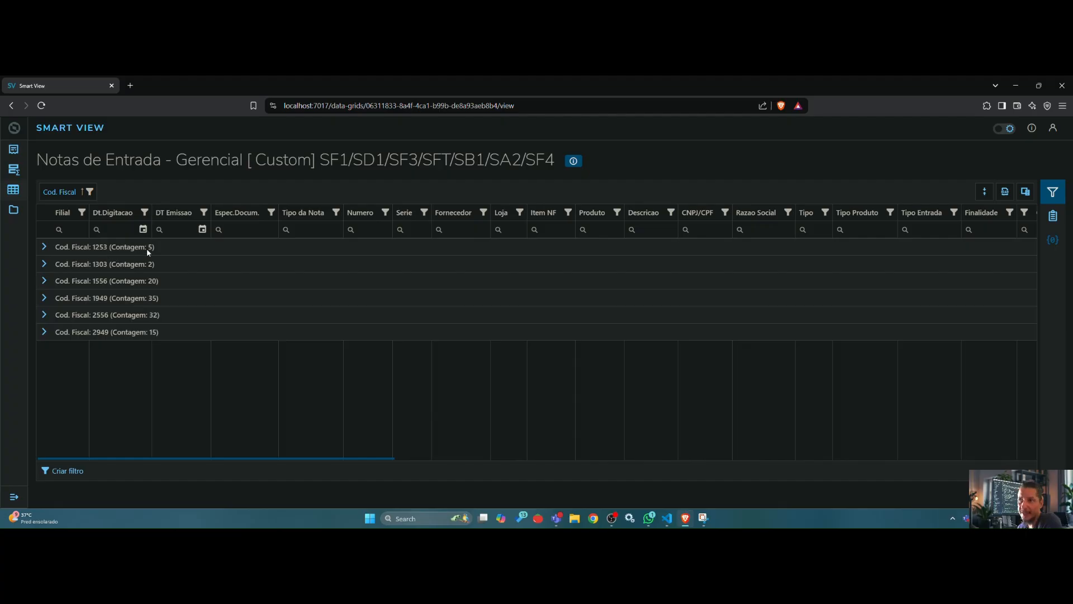
Compare the row count of each Cod. Fiscal group with the captured dynamic table image in the Snipping Tool, and return to the data view
left_click(703, 518)
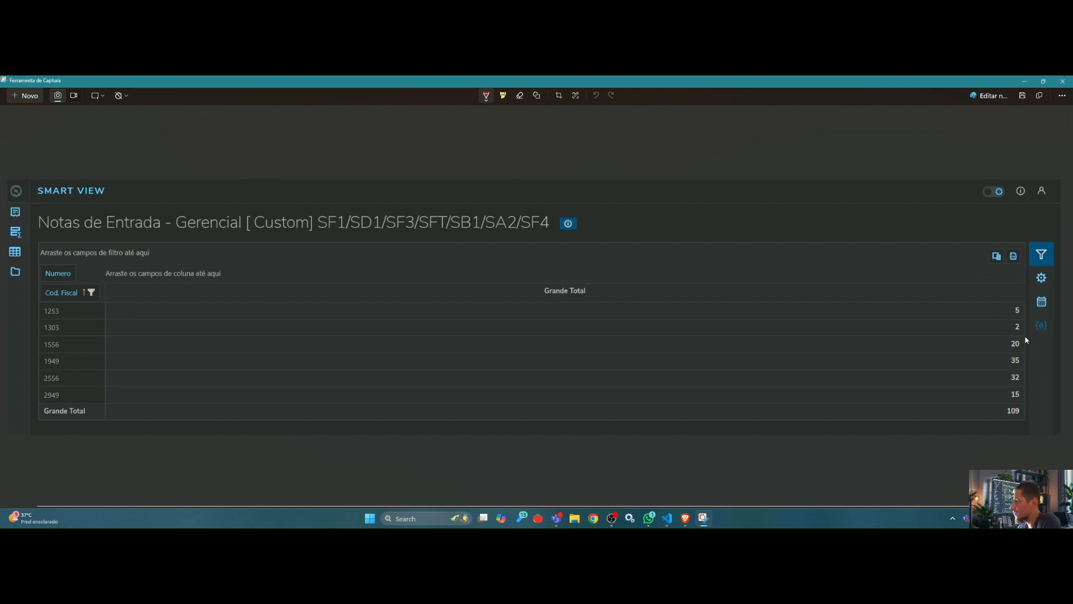
left_click(686, 518)
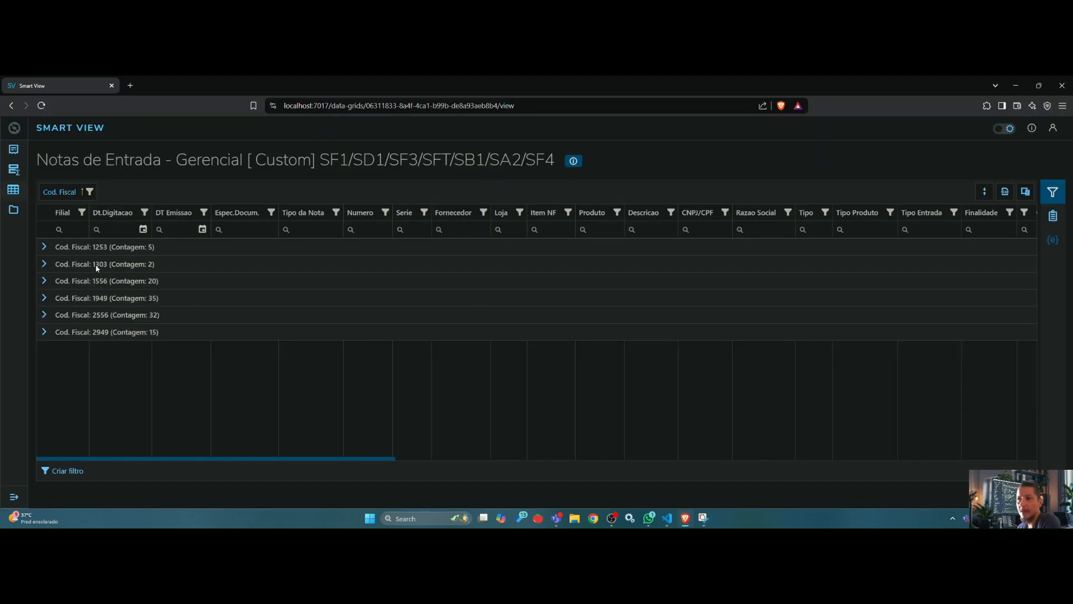
left_click(705, 518)
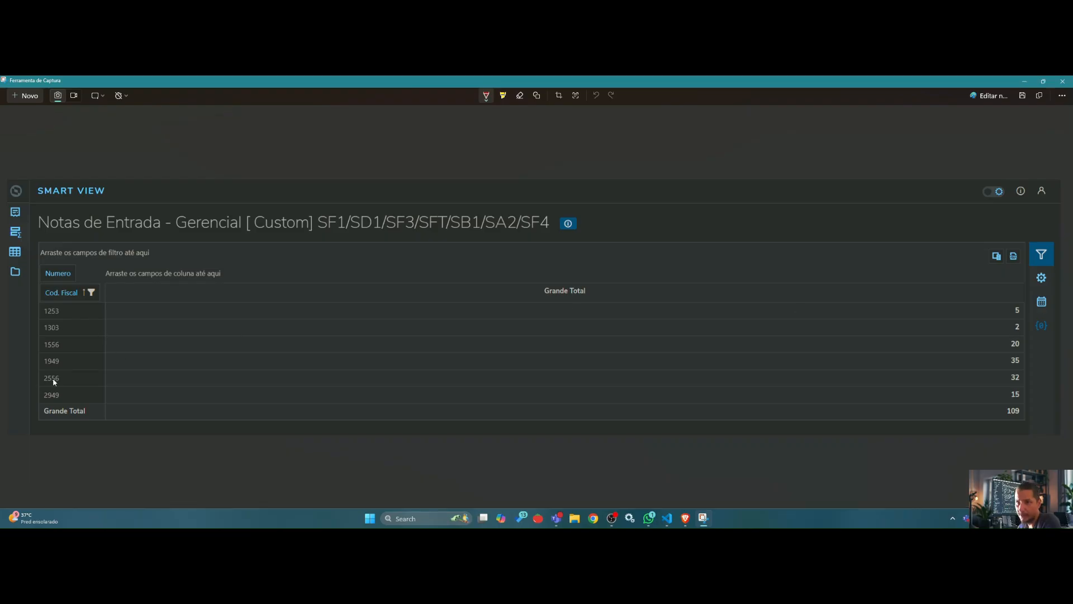
left_click(685, 518)
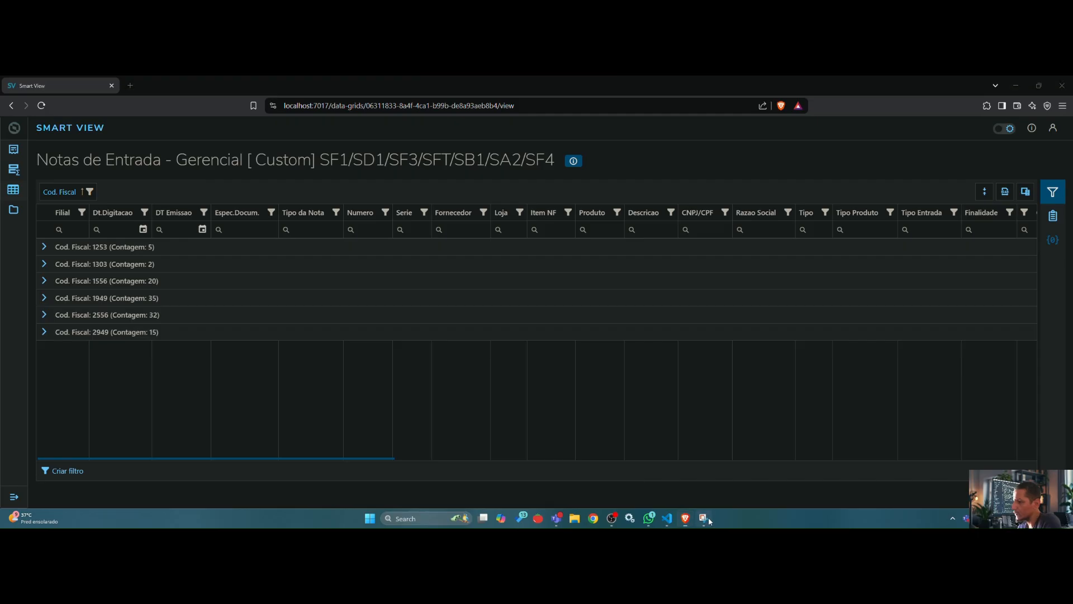
left_click(703, 518)
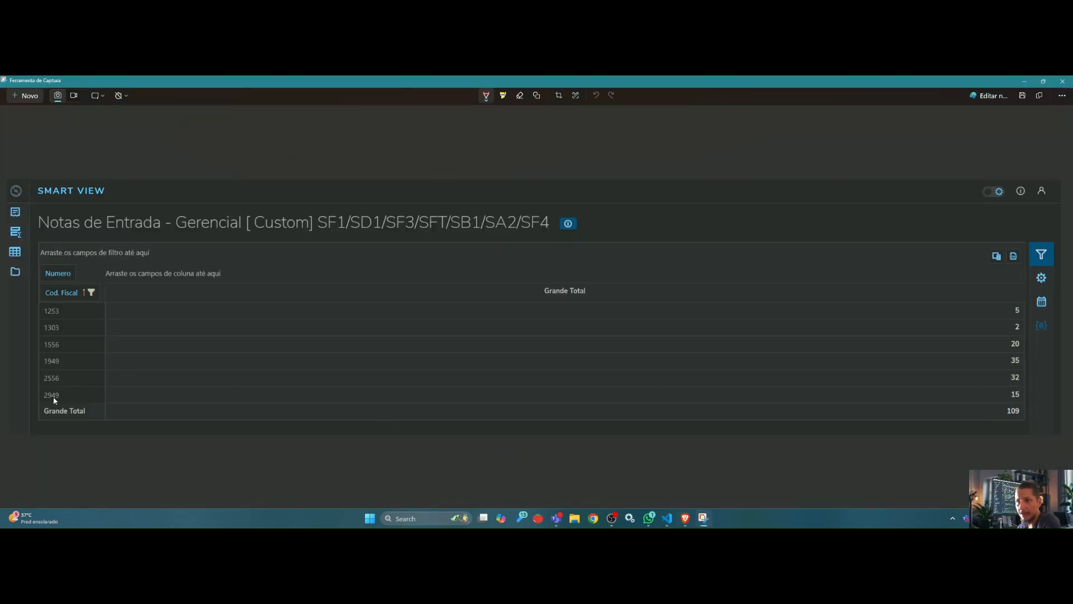
left_click(686, 519)
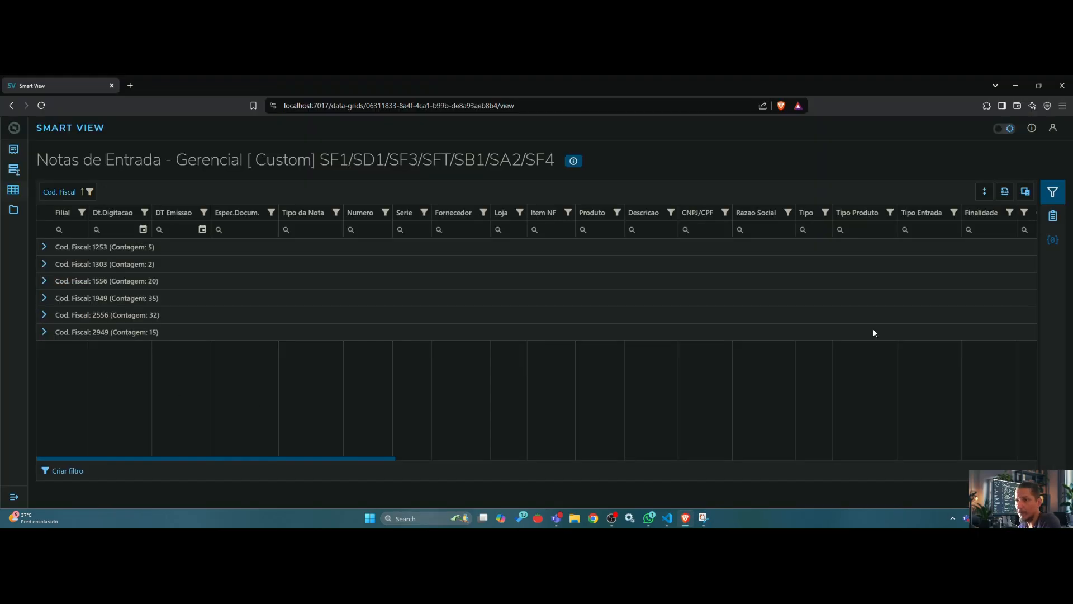
left_click(704, 518)
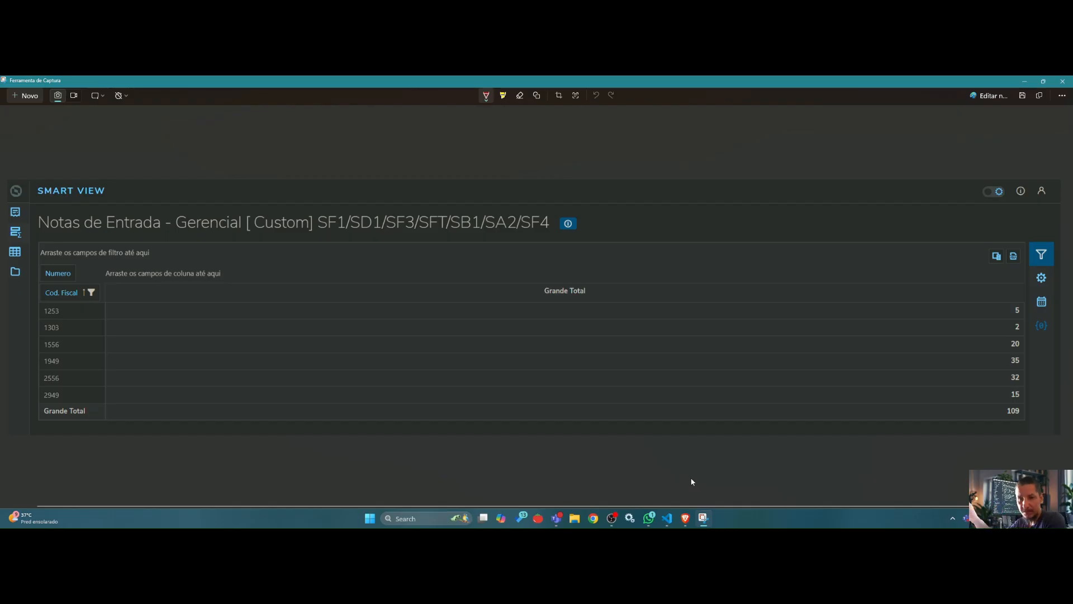
left_click(686, 518)
Expand the Cod. Fiscal 1253 group and add Espec.Docum. as a second grouping level under Cod. Fiscal
left_click(45, 247)
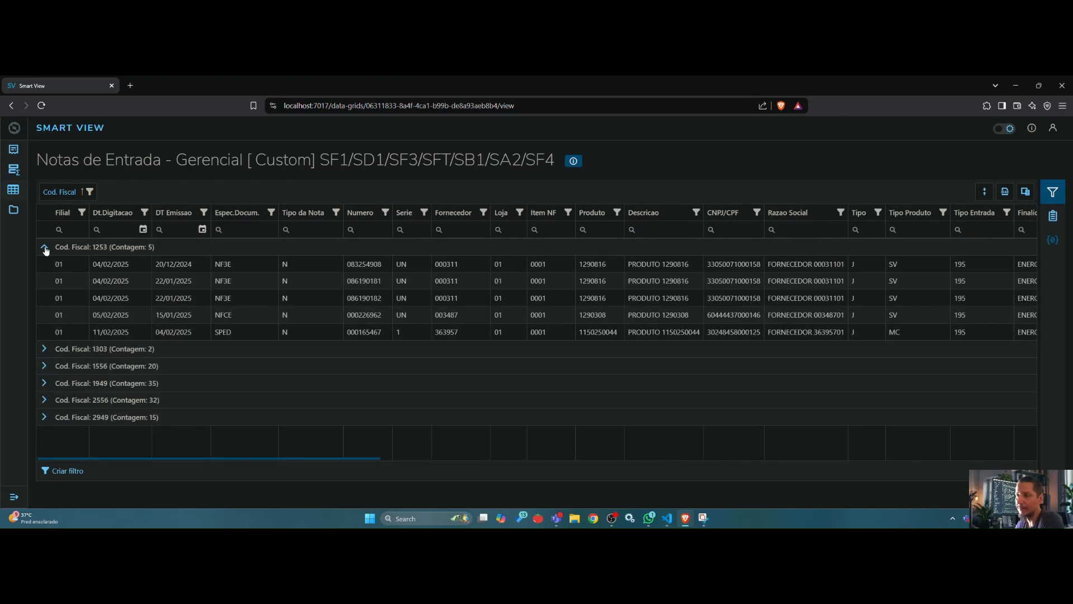
left_click(568, 251)
mouse_move(1052, 186)
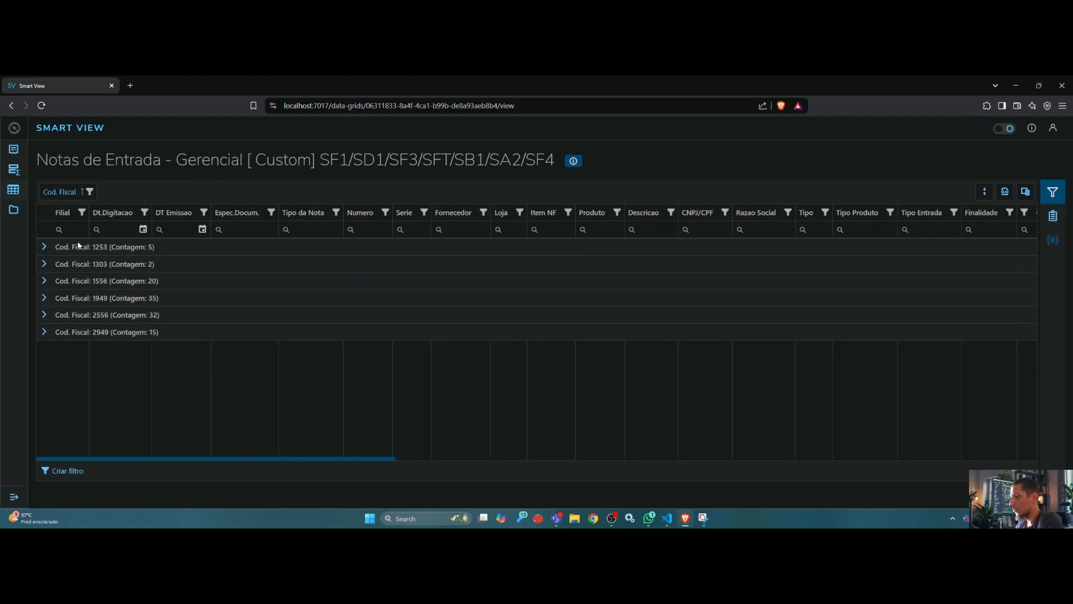
left_click(43, 247)
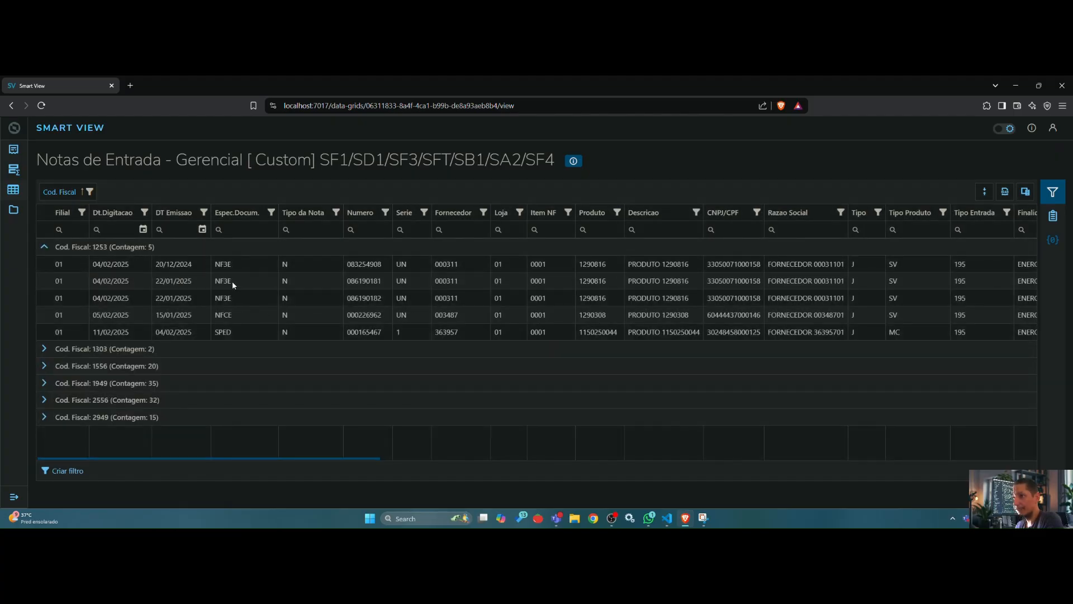
left_click_drag(232, 281, 226, 216)
left_click_drag(230, 217, 147, 193)
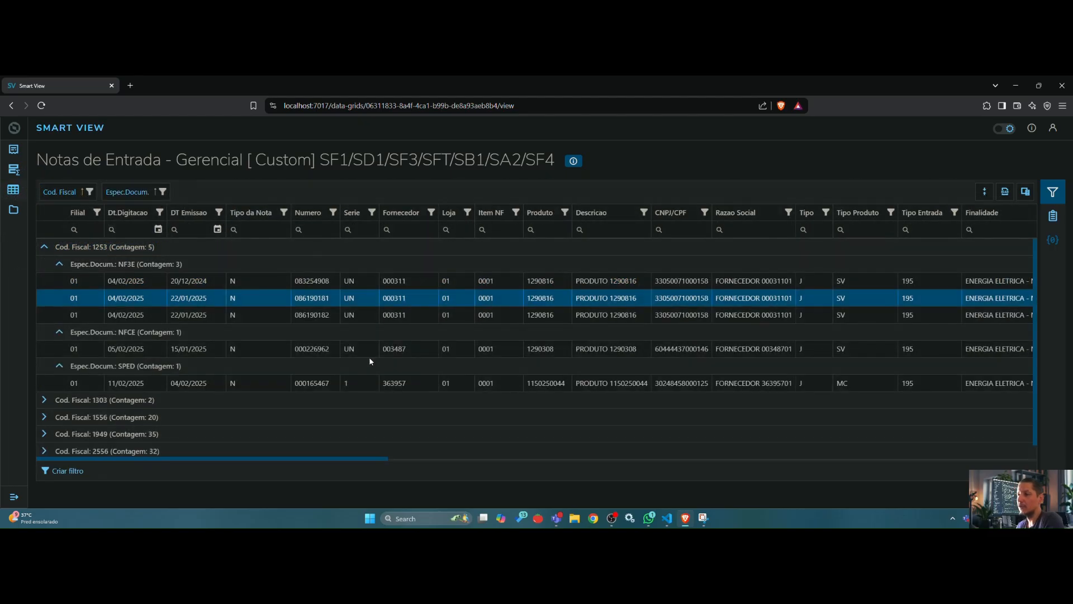
Collapse and re-expand the NF3E, NFCE and SPED document subgroups of Cod. Fiscal 1253 to review their rows
left_click(59, 265)
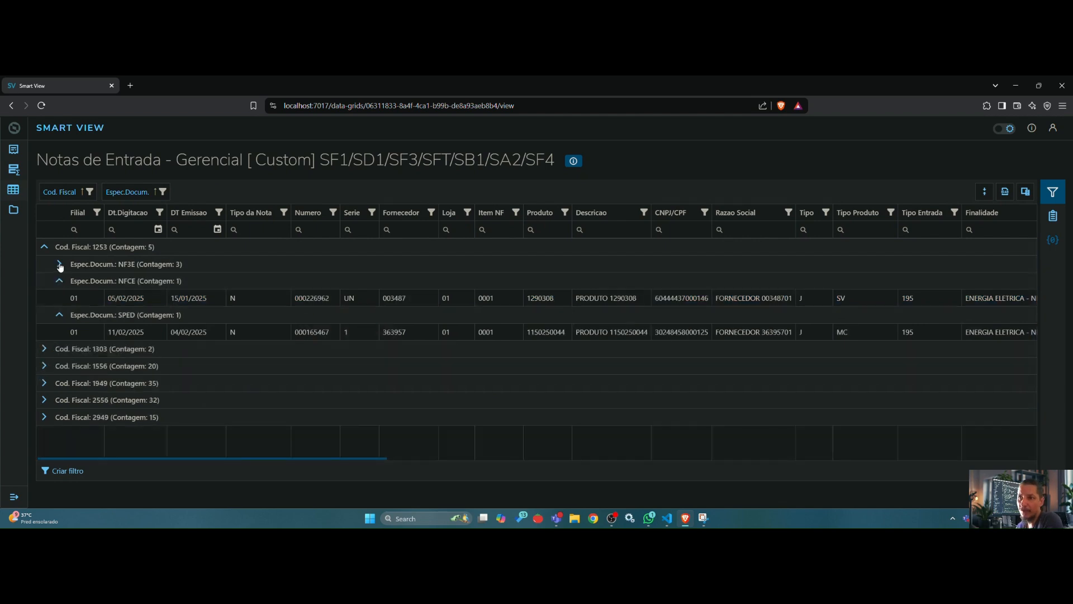
left_click(59, 264)
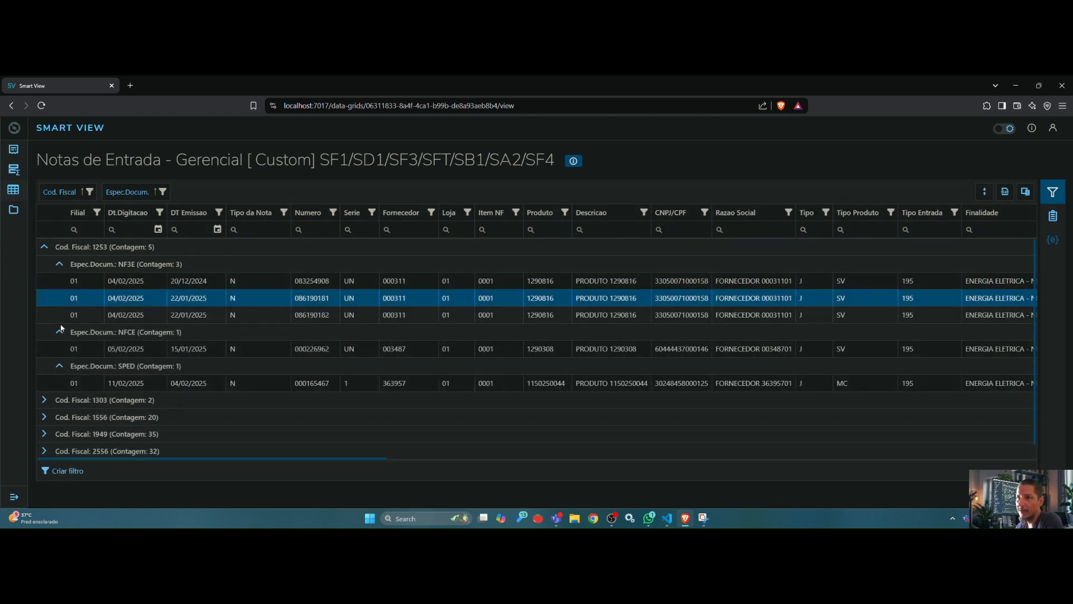
left_click(59, 331)
left_click(59, 332)
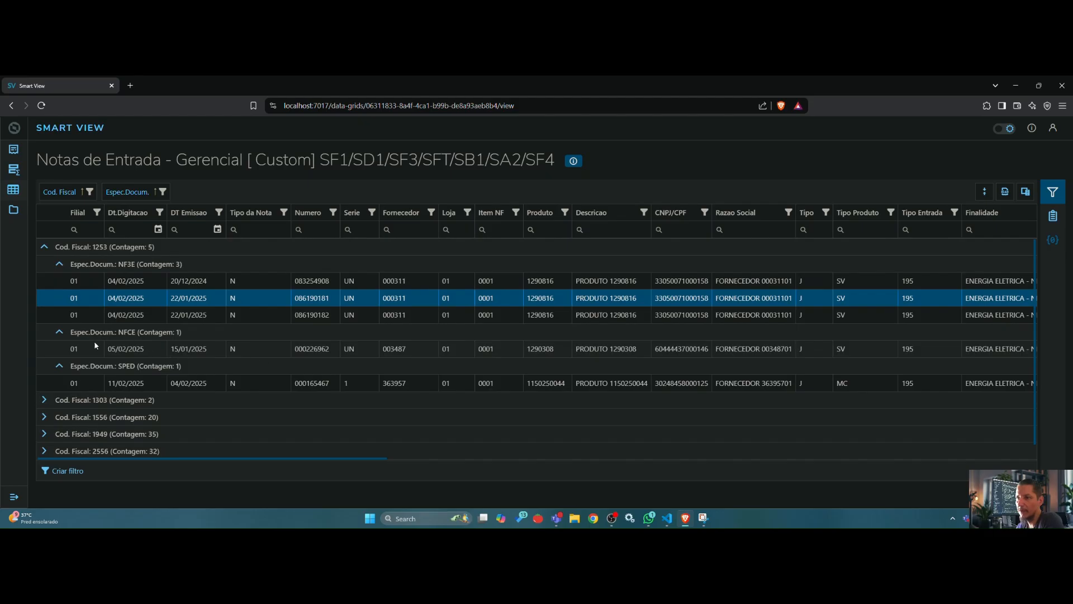
left_click(59, 366)
left_click(59, 366)
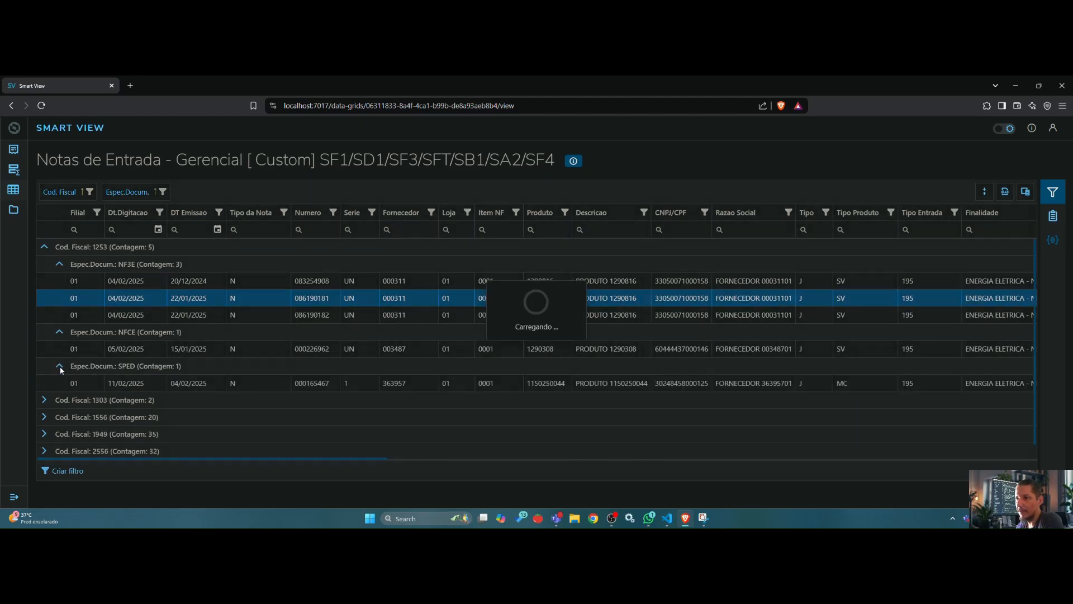
Collapse the document subgroups of Cod. Fiscal 1253, and open Cod. Fiscal 1303 with its NTST subgroup collapsed
left_click(59, 264)
left_click(60, 281)
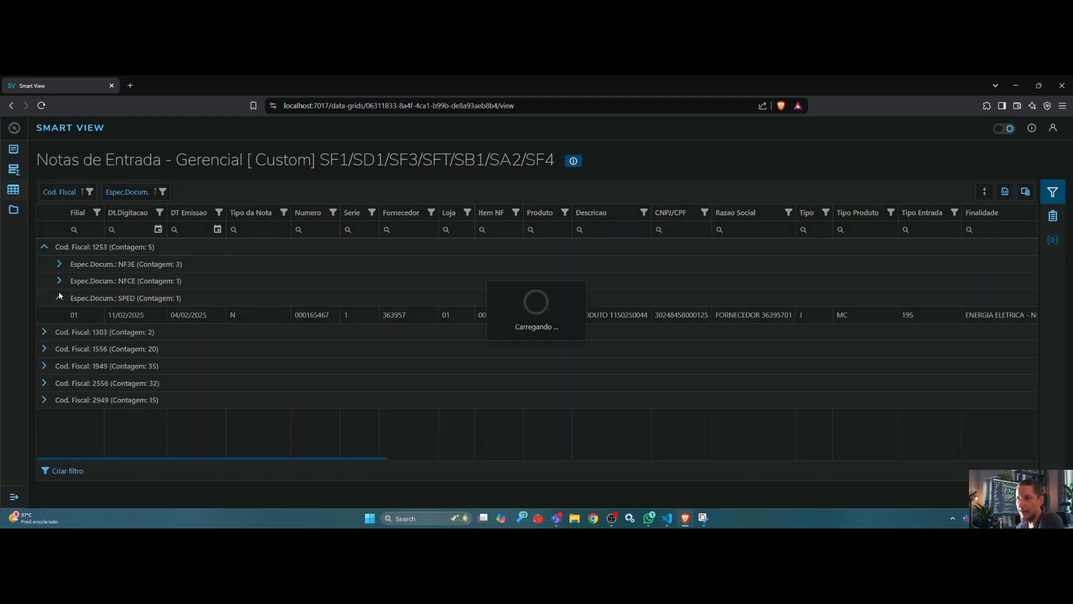
left_click(59, 299)
left_click(44, 315)
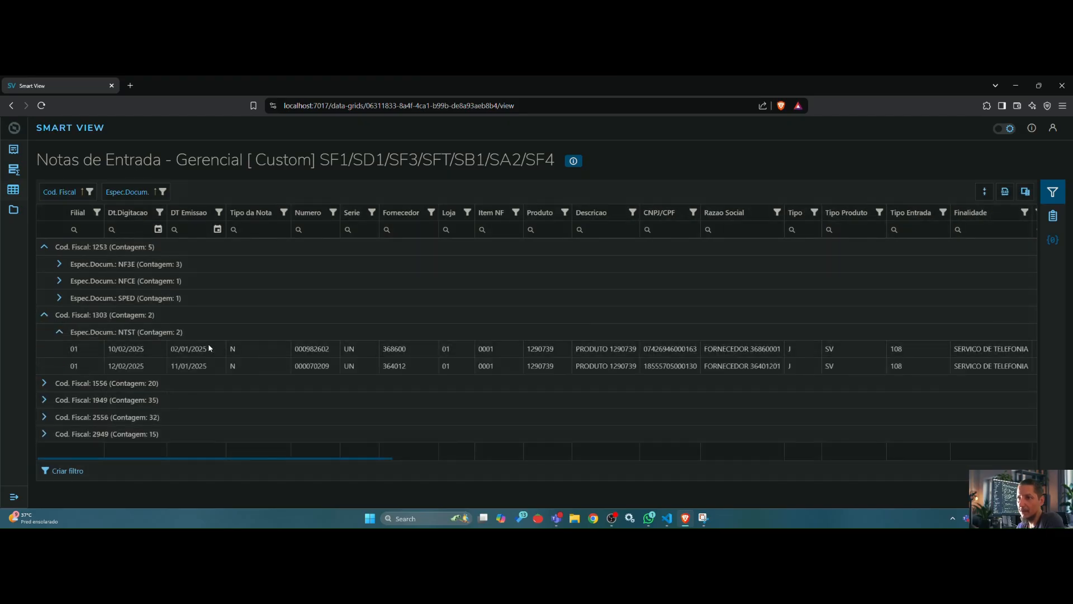
left_click(60, 332)
Expand Cod. Fiscal 1556, 1949 and 2556 and collapse the document-type subgroups inside each
left_click(44, 349)
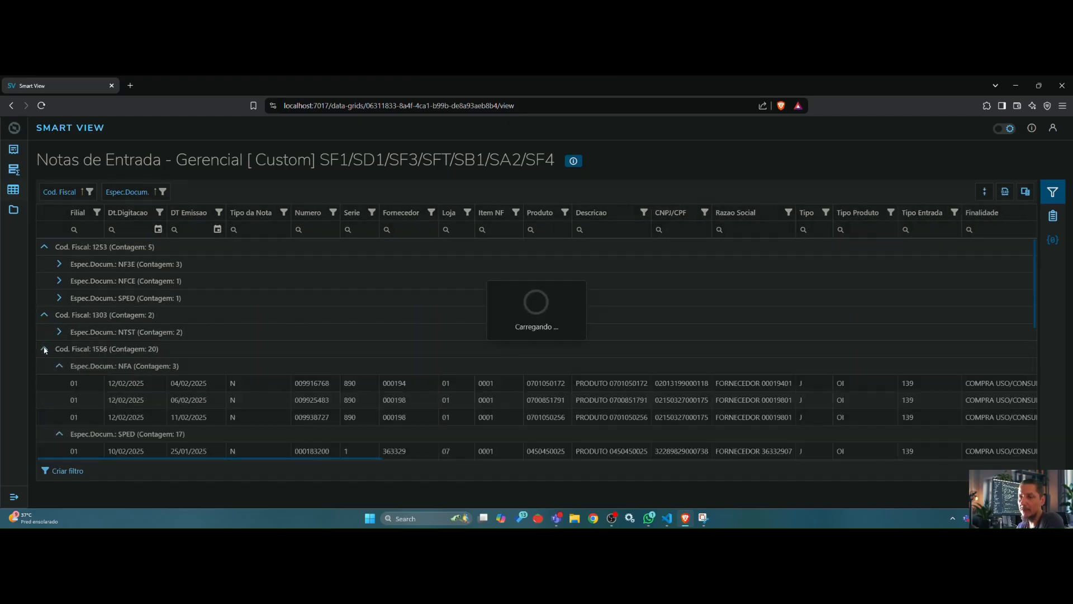
left_click(62, 367)
left_click(60, 383)
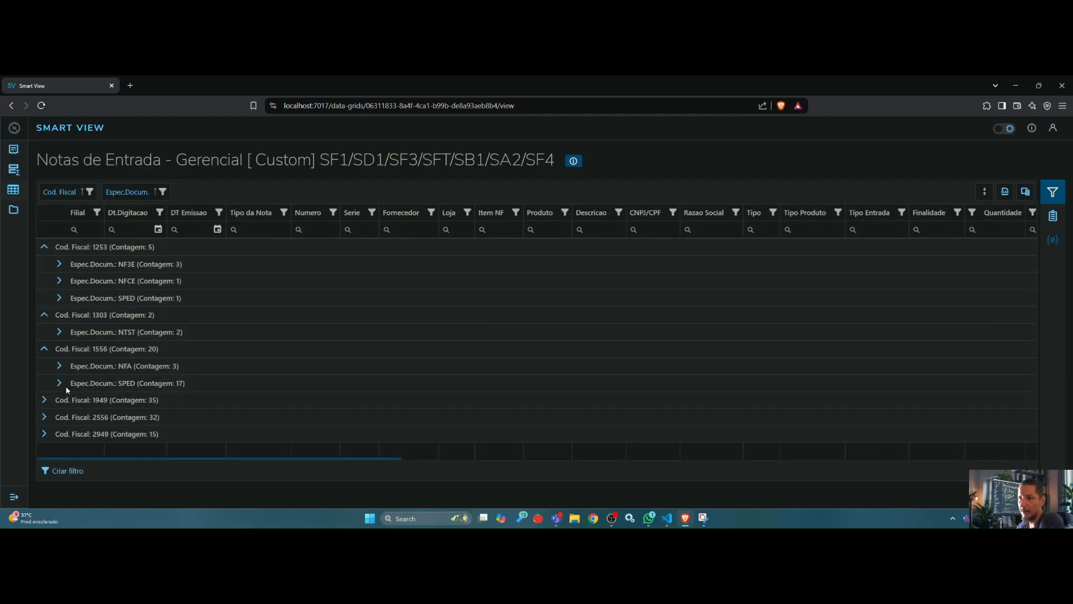
left_click(45, 400)
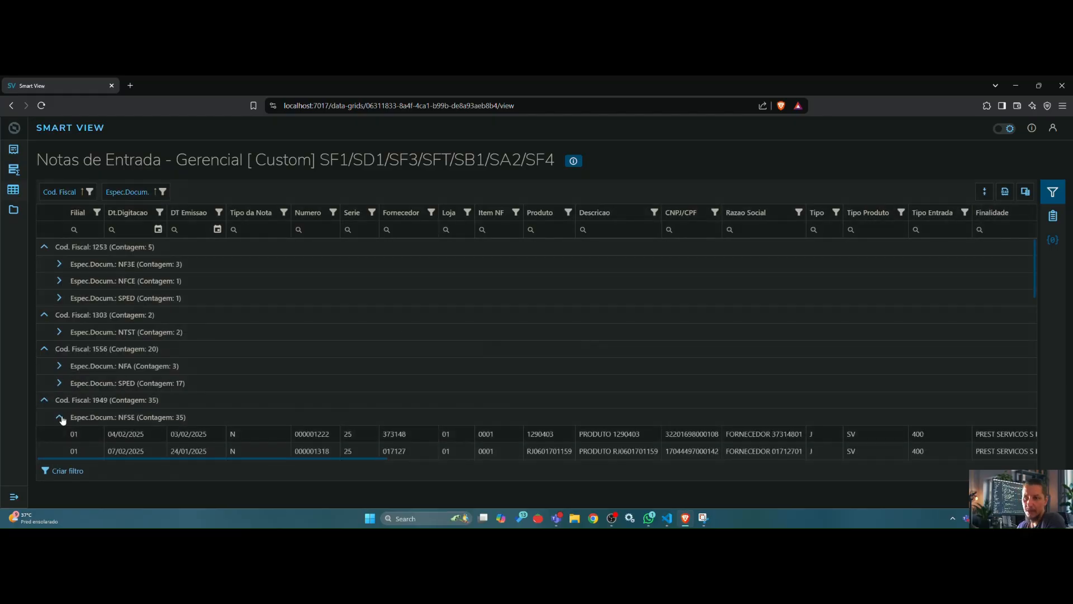
left_click(60, 417)
left_click(44, 434)
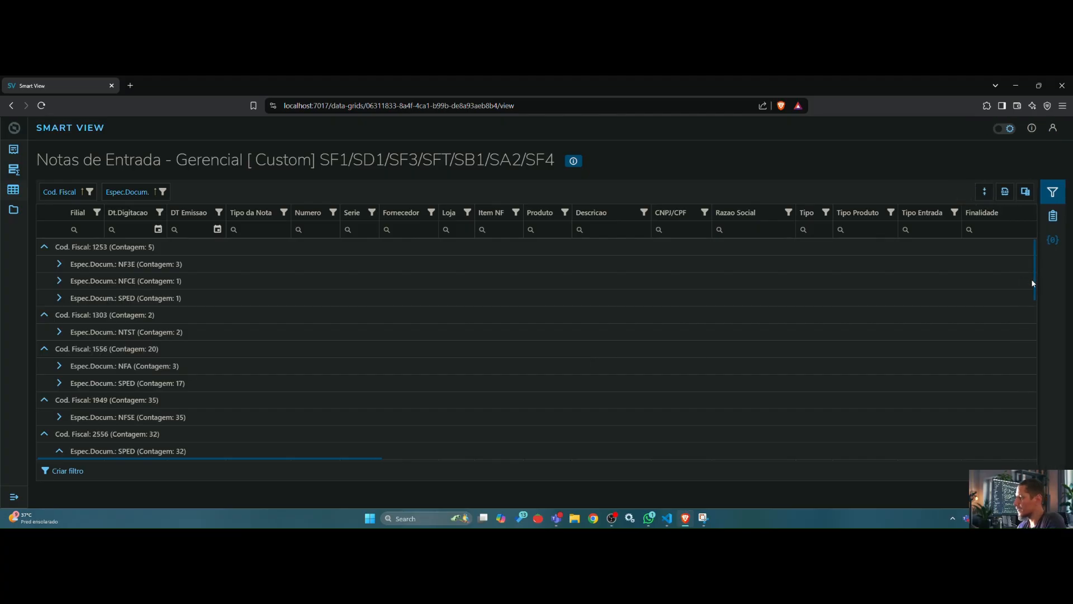
scroll(1036, 296, "down", 2)
left_click(56, 384)
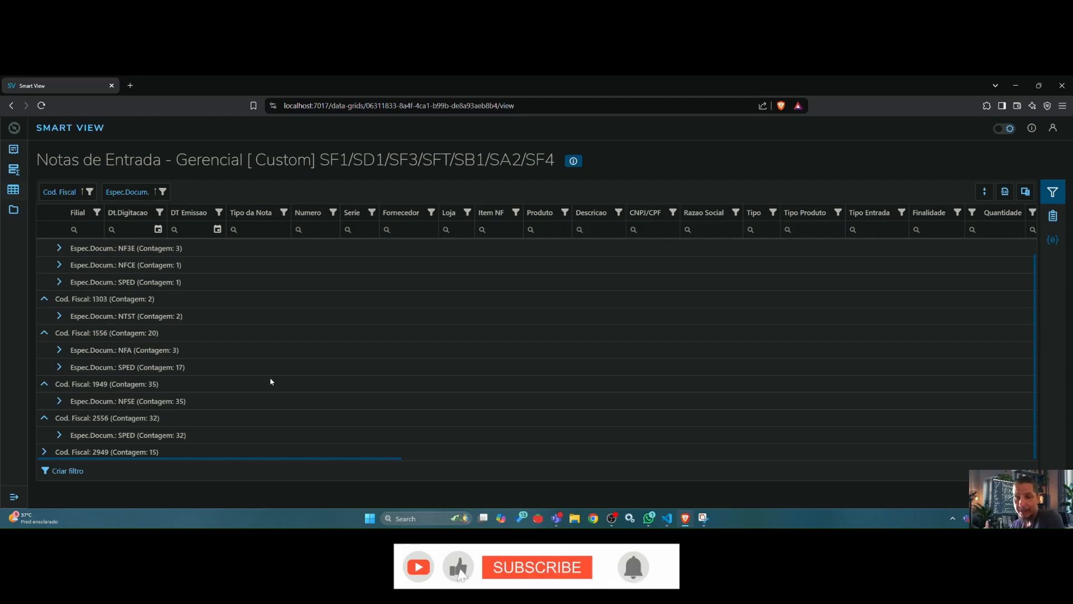
Switch to Visual Studio Code to view the business object's source file sv_com_nota_entrada.tlpp
left_click(667, 518)
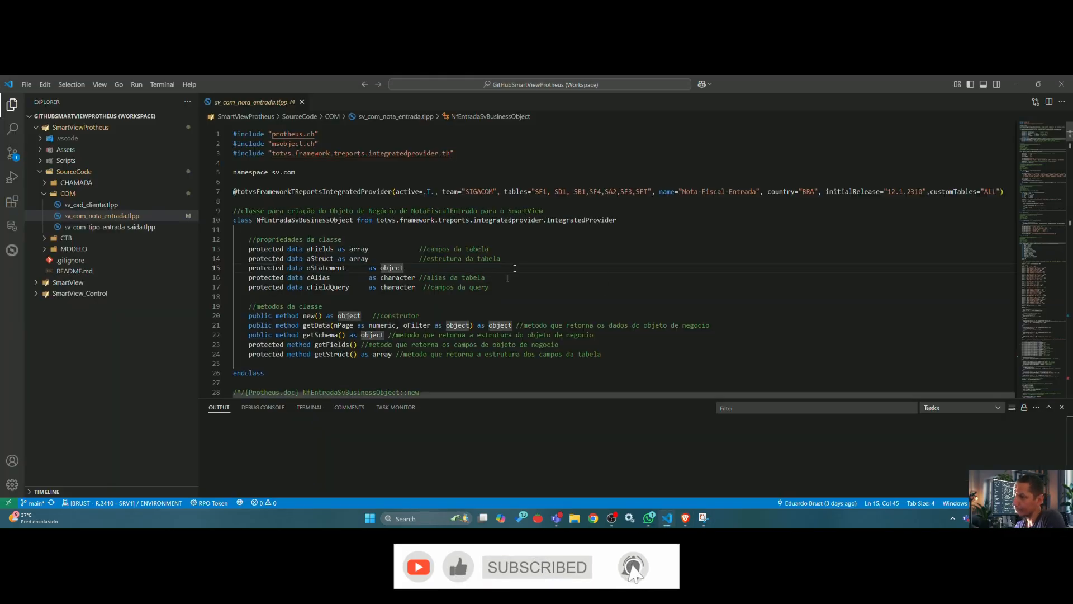